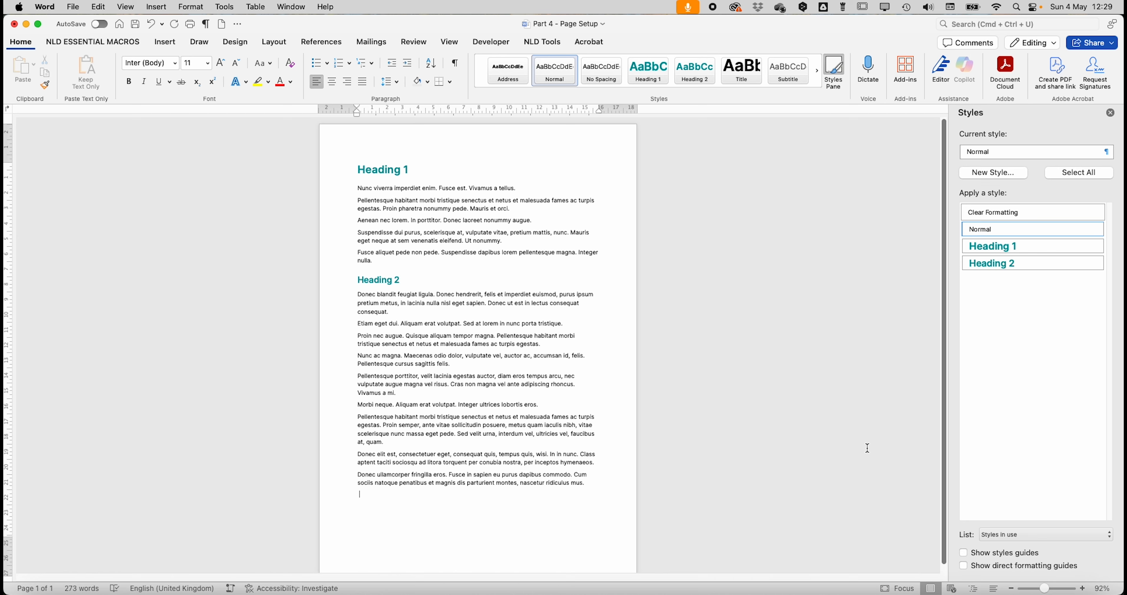
- Set the whole document's margins to 4 cm top and bottom and 3.5 cm left and right
{"action": "left_click", "coordinate": [270, 43]}
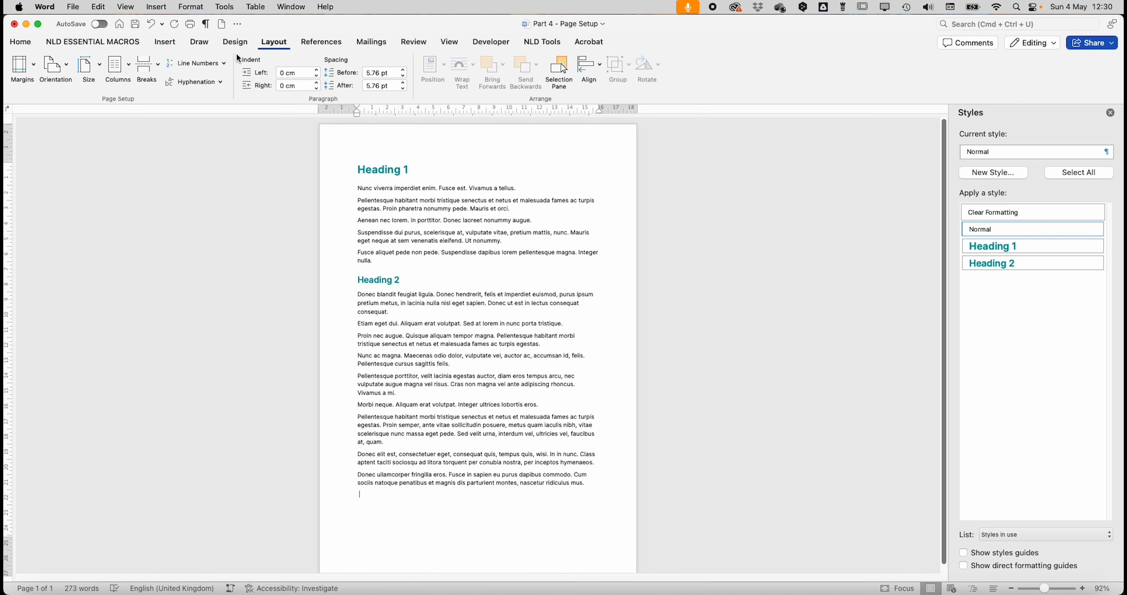
{"action": "left_click", "coordinate": [16, 69]}
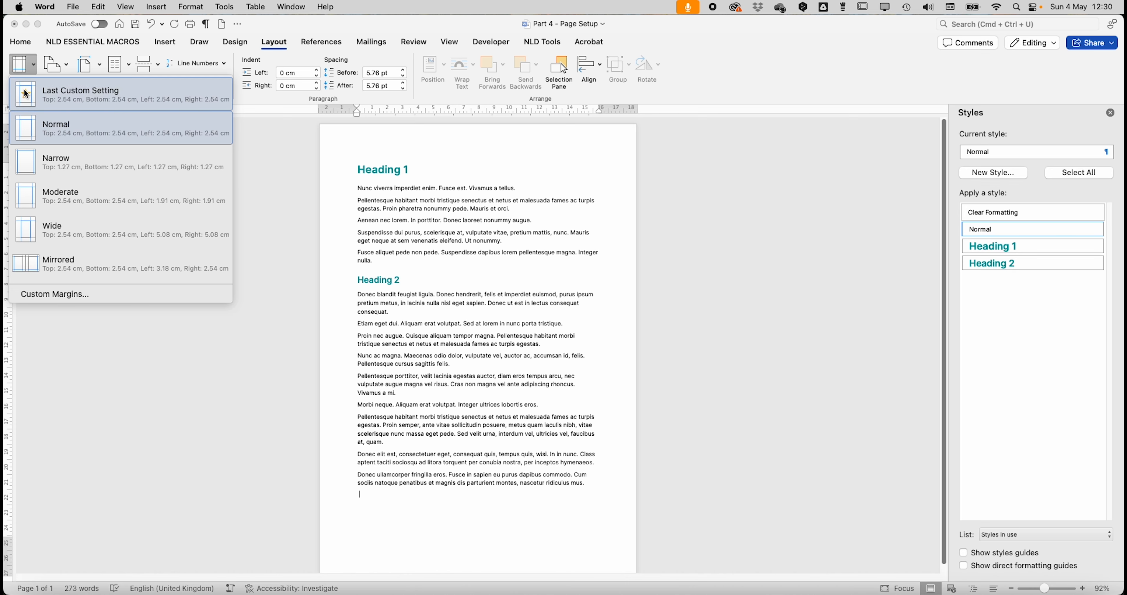
{"action": "left_click", "coordinate": [89, 294]}
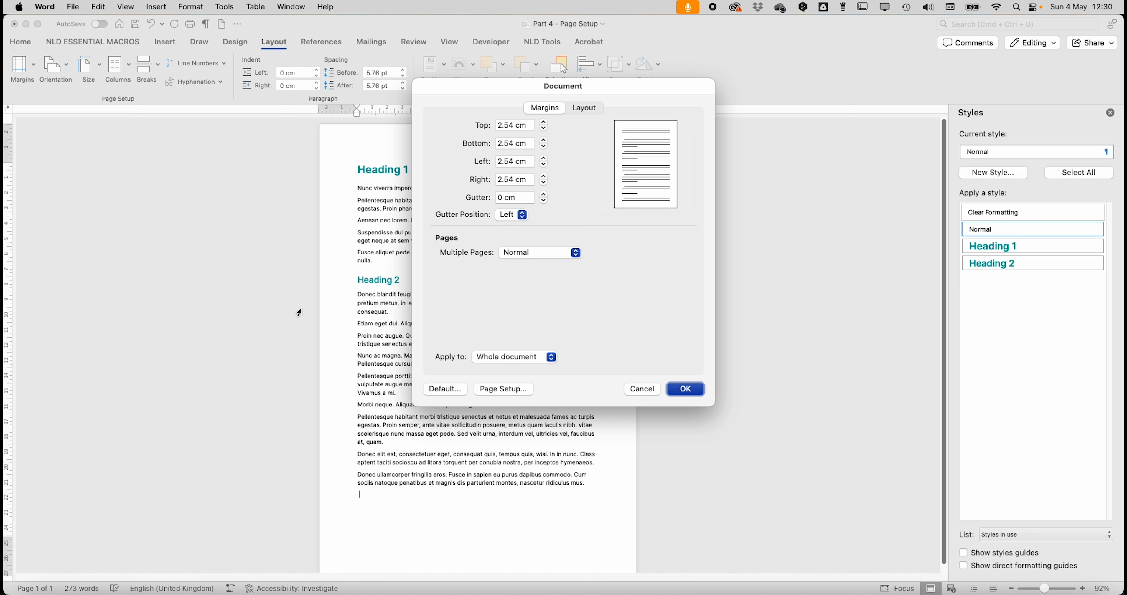
{"action": "left_click_drag", "start_coordinate": [507, 120], "coordinate": [458, 127]}
{"action": "key", "text": "BackSpace"}
{"action": "double_click", "coordinate": [512, 161]}
{"action": "type", "text": "3.5"}
{"action": "double_click", "coordinate": [513, 183]}
{"action": "type", "text": "3."}
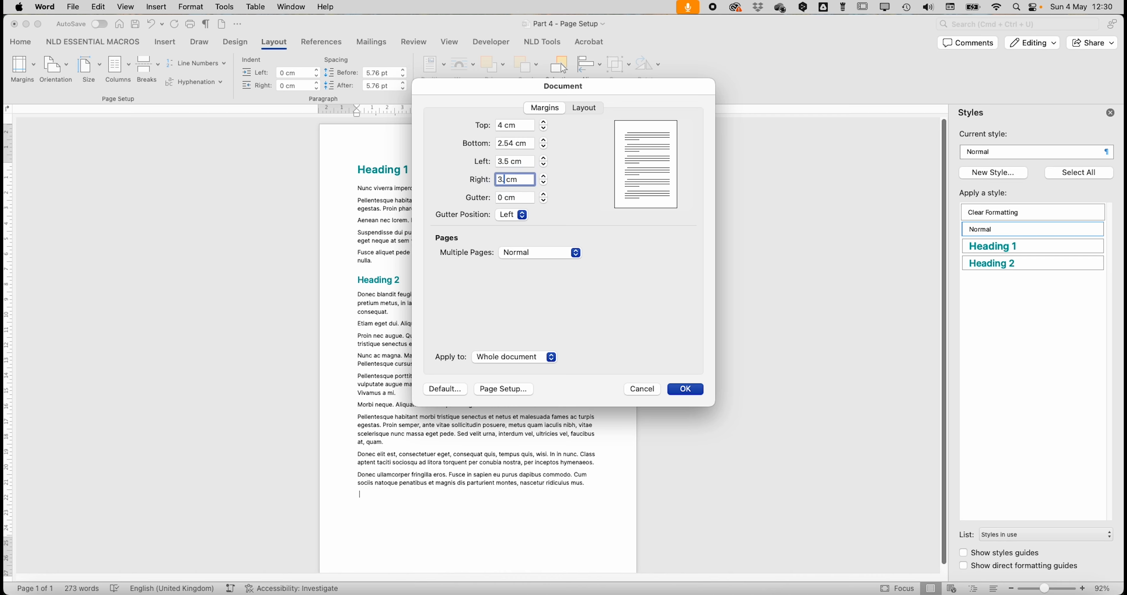
{"action": "type", "text": "5"}
{"action": "triple_click", "coordinate": [512, 144]}
{"action": "type", "text": "4"}
{"action": "left_click", "coordinate": [683, 390]}
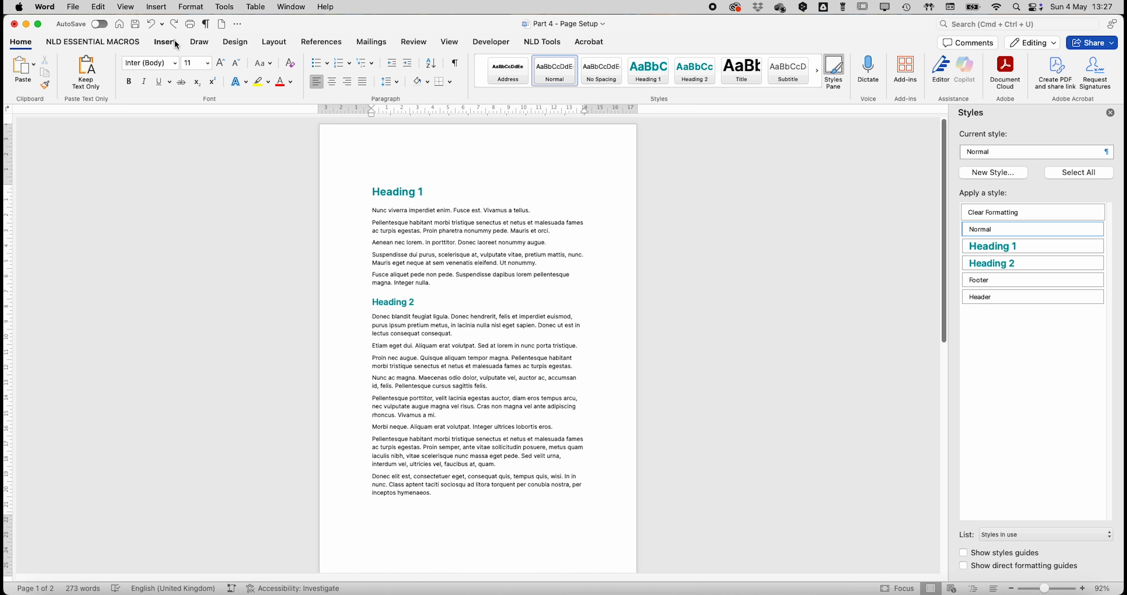
- Open the page header for editing and enable a different first page
{"action": "left_click", "coordinate": [165, 42]}
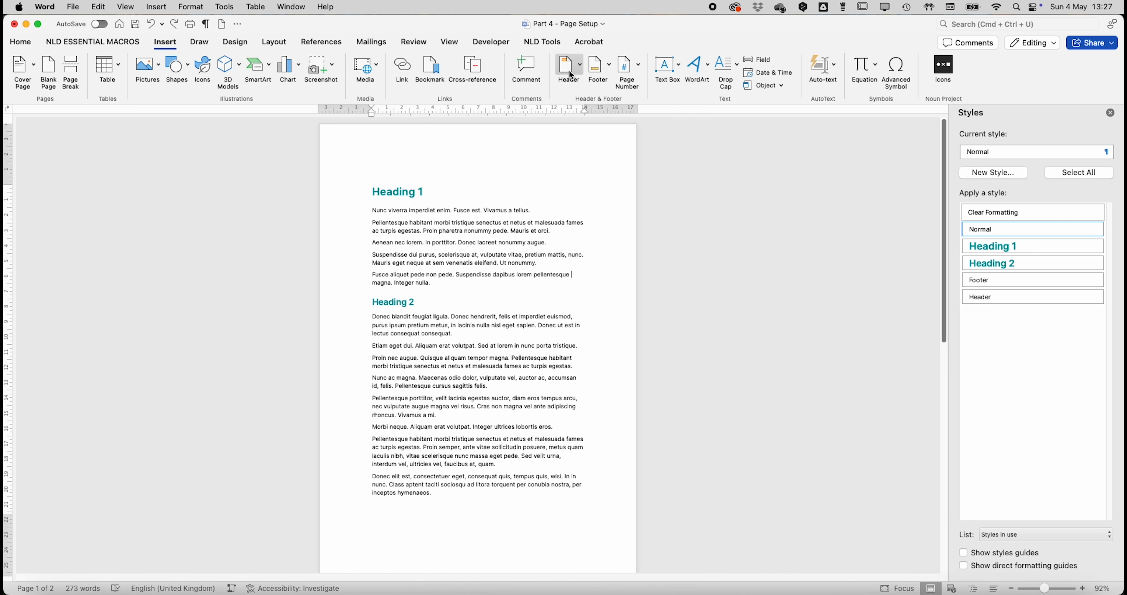
{"action": "left_click", "coordinate": [580, 70]}
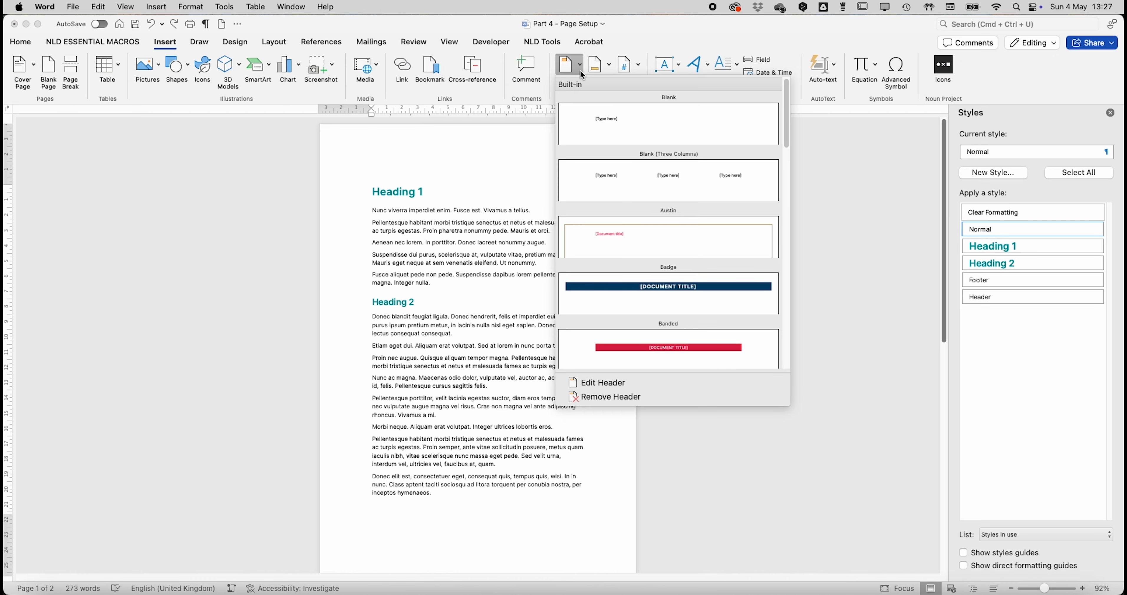
{"action": "left_click", "coordinate": [647, 387]}
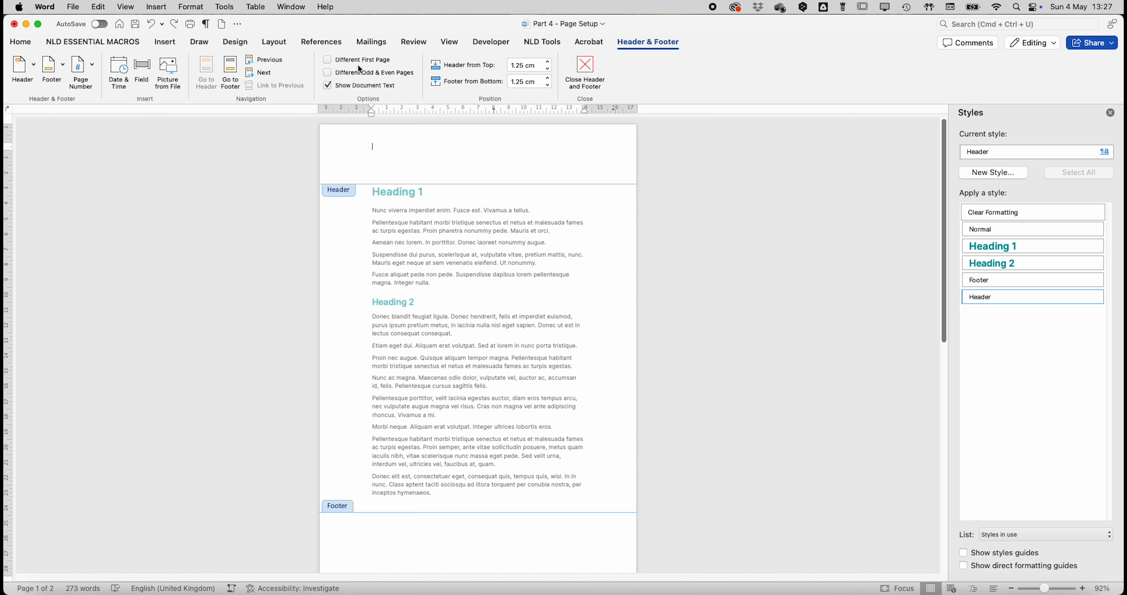
{"action": "left_click", "coordinate": [328, 61]}
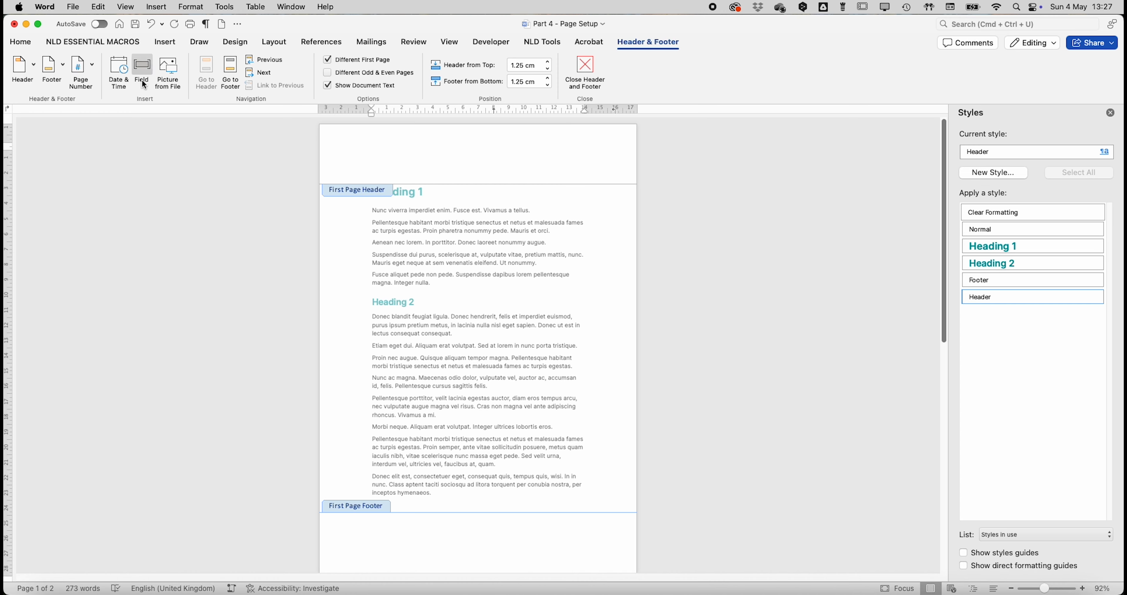
- Insert the picture Logo.webp into the first page header and set its width to 1.5 cm
{"action": "left_click", "coordinate": [168, 78]}
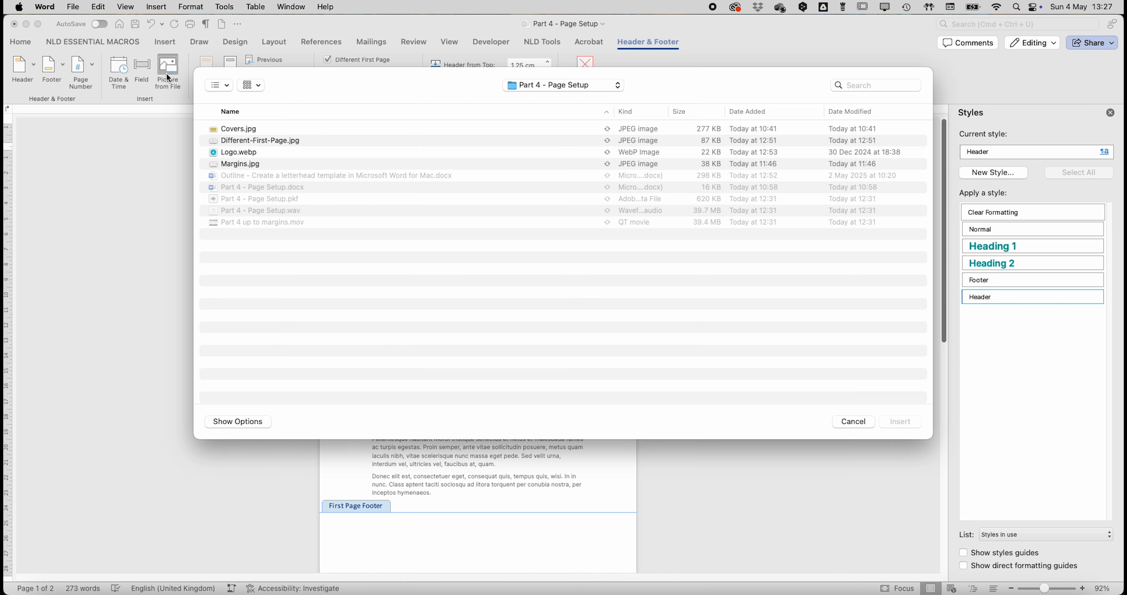
{"action": "double_click", "coordinate": [234, 151]}
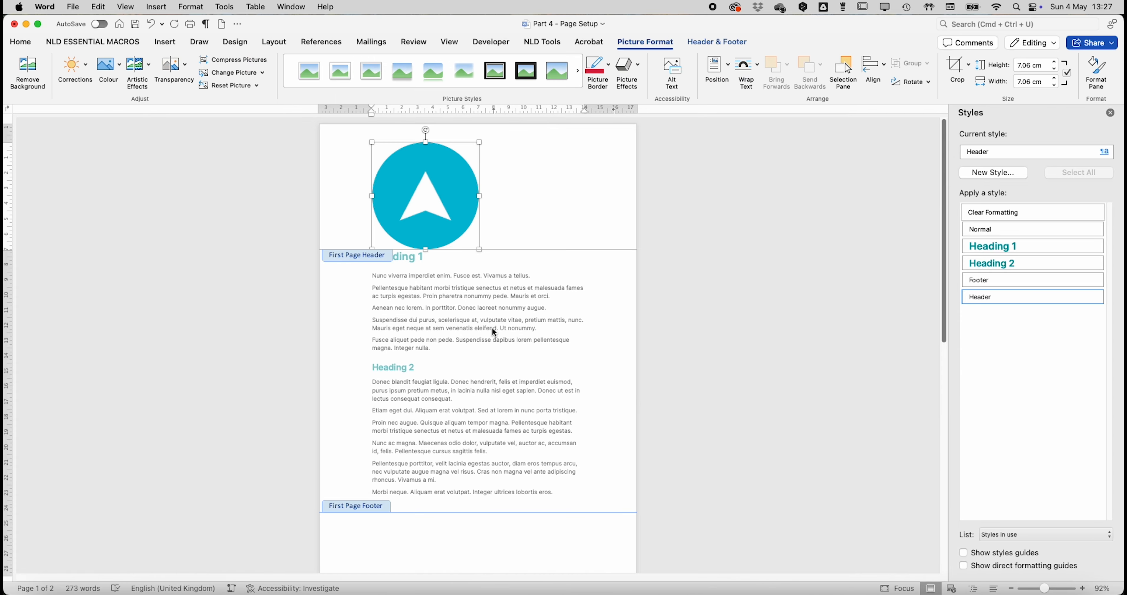
{"action": "double_click", "coordinate": [1020, 83]}
{"action": "type", "text": "1.5"}
{"action": "key", "text": "Return"}
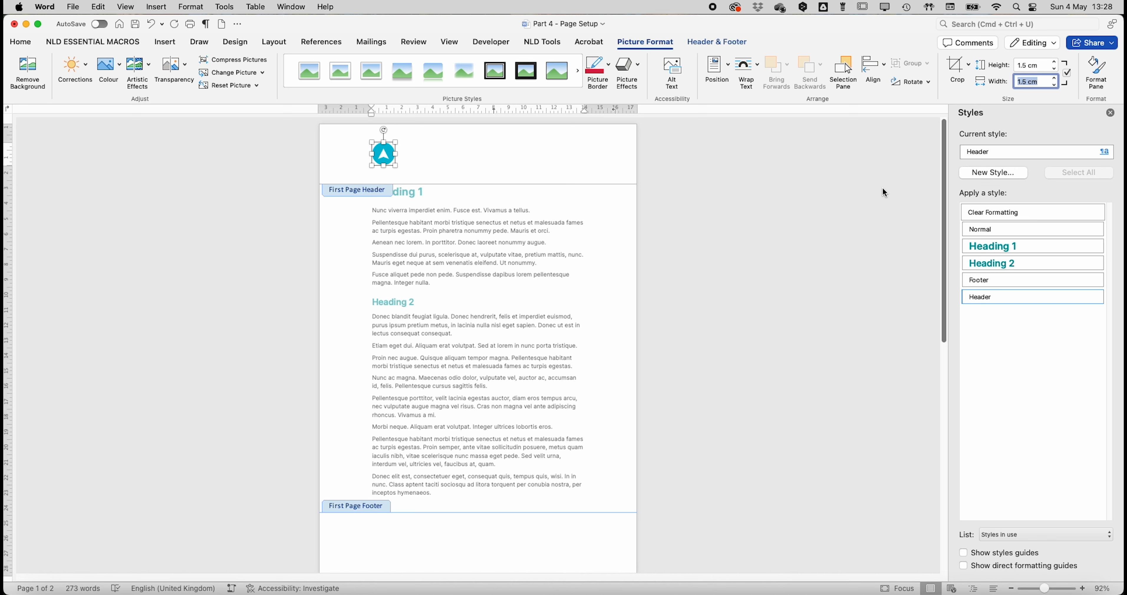
- Set the logo's text wrapping to In Front of Text and make its horizontal and vertical absolute positions relative to the Page
{"action": "left_click", "coordinate": [758, 66]}
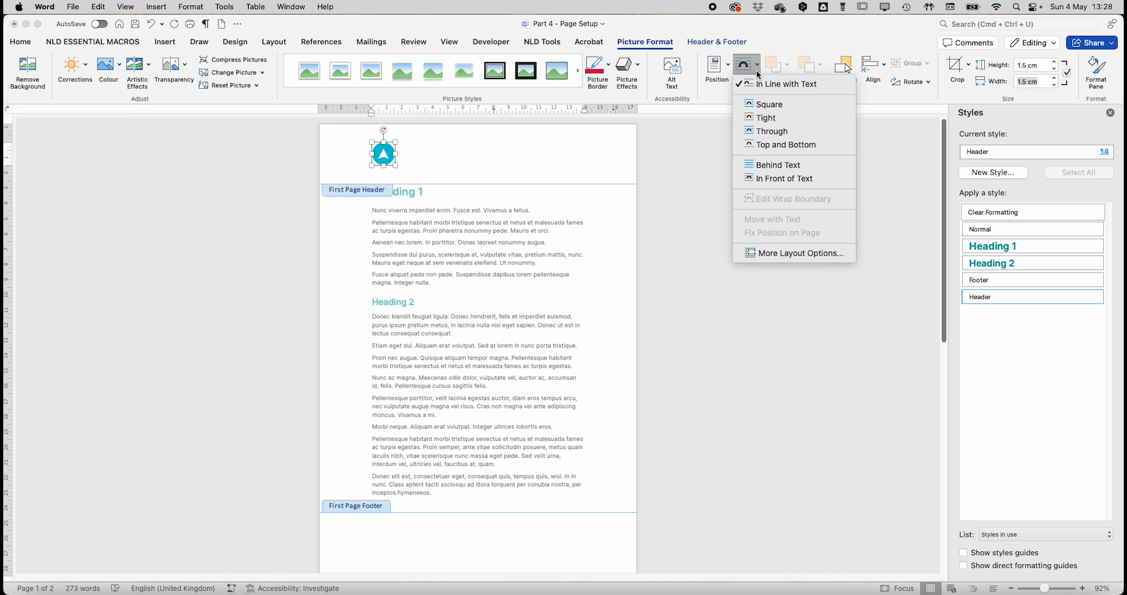
{"action": "left_click", "coordinate": [788, 179]}
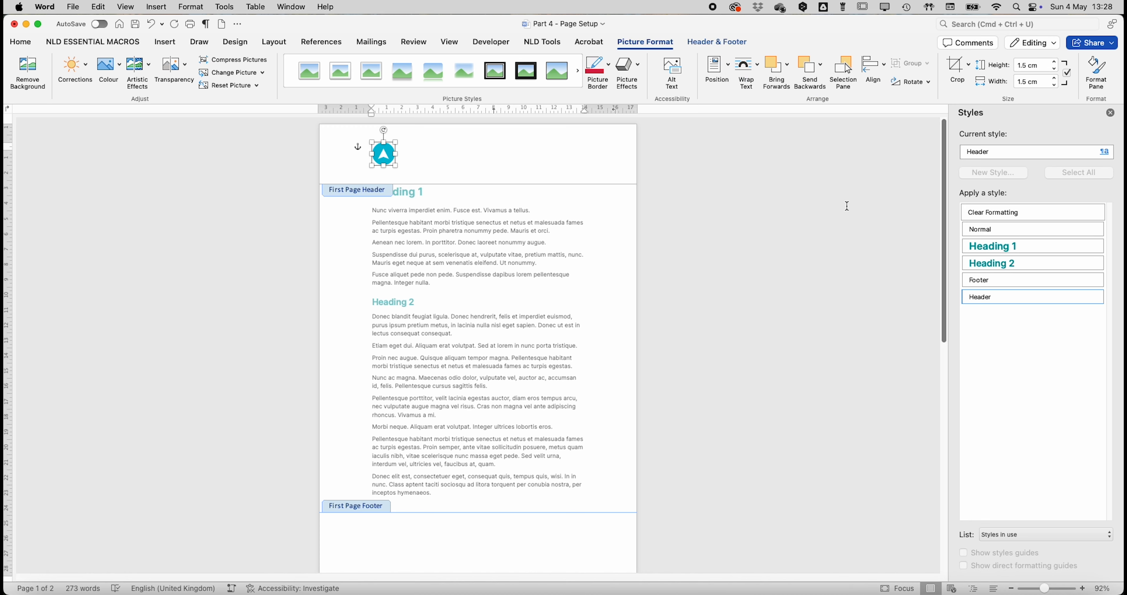
{"action": "left_click", "coordinate": [728, 76]}
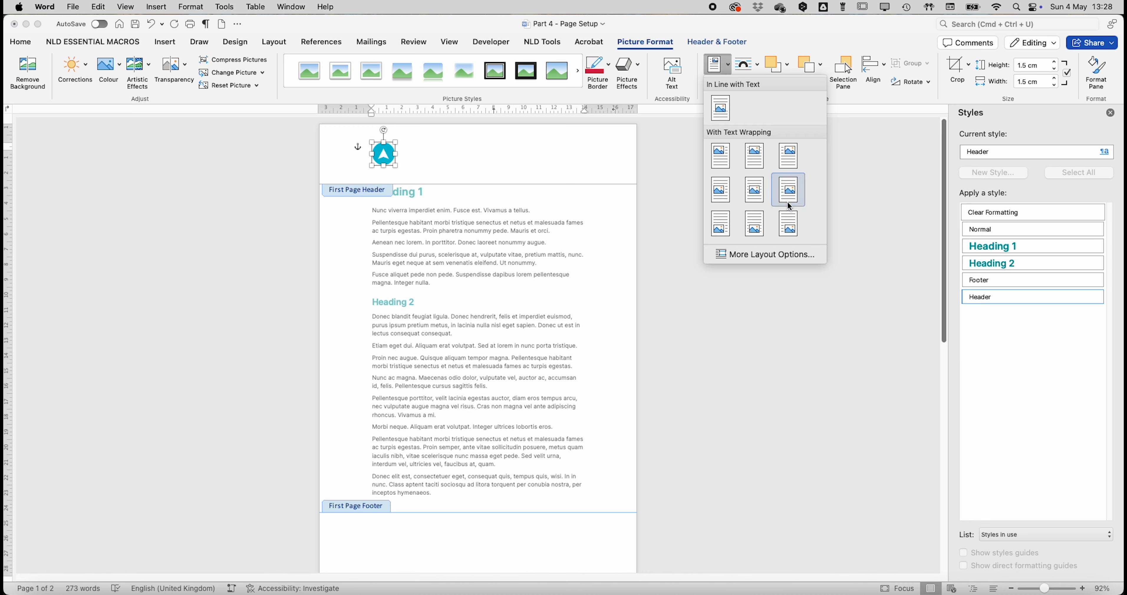
{"action": "left_click", "coordinate": [814, 255]}
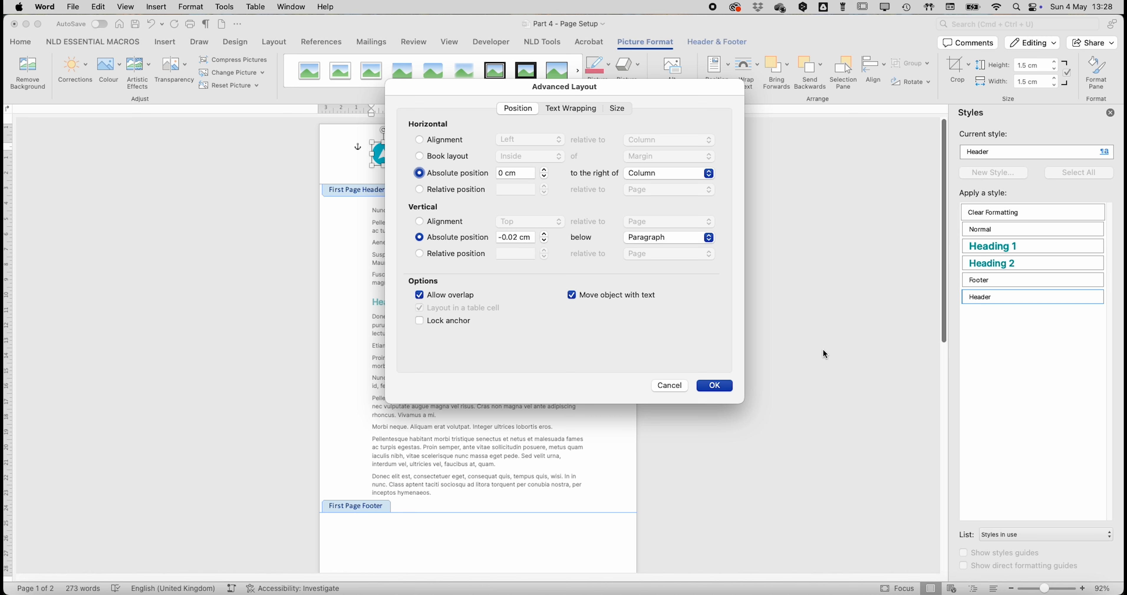
{"action": "left_click", "coordinate": [710, 174]}
{"action": "left_click", "coordinate": [641, 160]}
{"action": "left_click", "coordinate": [662, 238]}
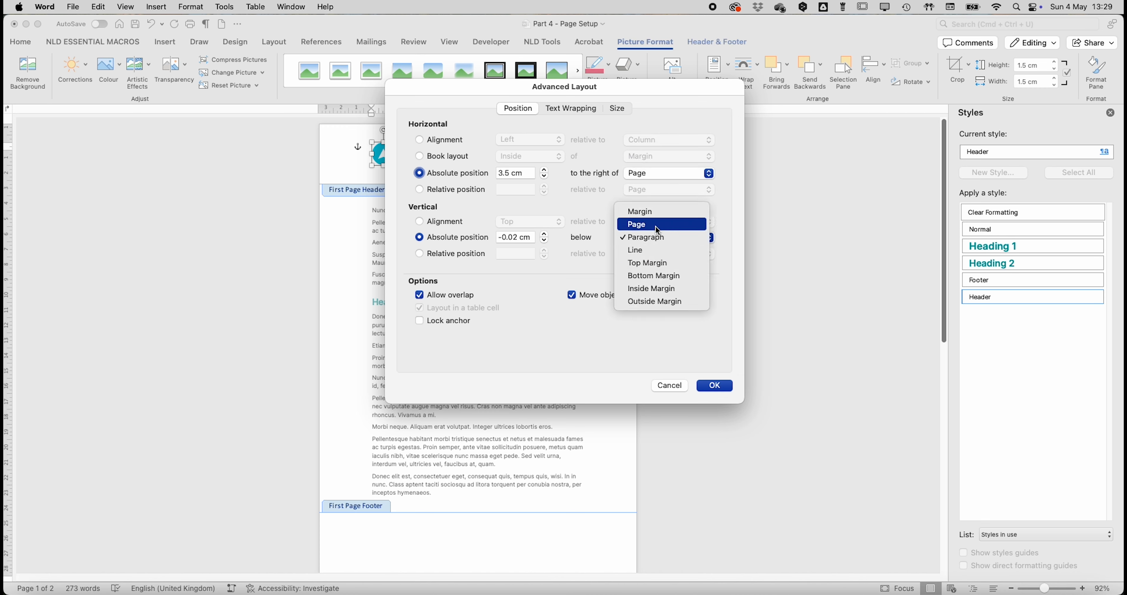
{"action": "left_click", "coordinate": [643, 225]}
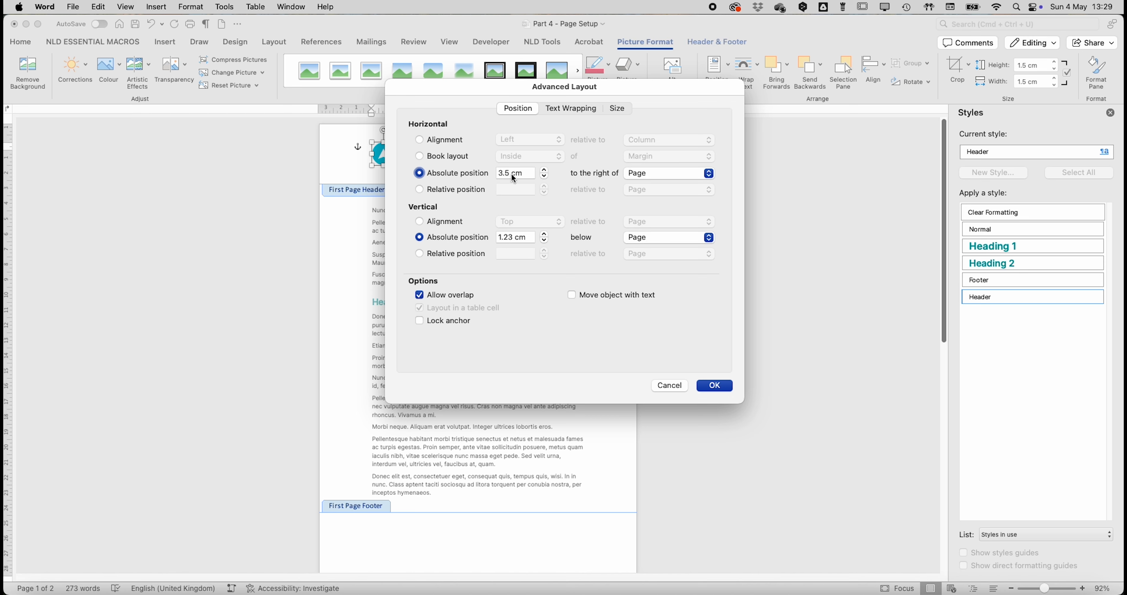
- Position the logo 1 cm to the right of and 1 cm below the page edges
{"action": "left_click_drag", "start_coordinate": [509, 172], "coordinate": [487, 173]}
{"action": "type", "text": "1"}
{"action": "double_click", "coordinate": [510, 238]}
{"action": "type", "text": "1"}
{"action": "left_click", "coordinate": [723, 387]}
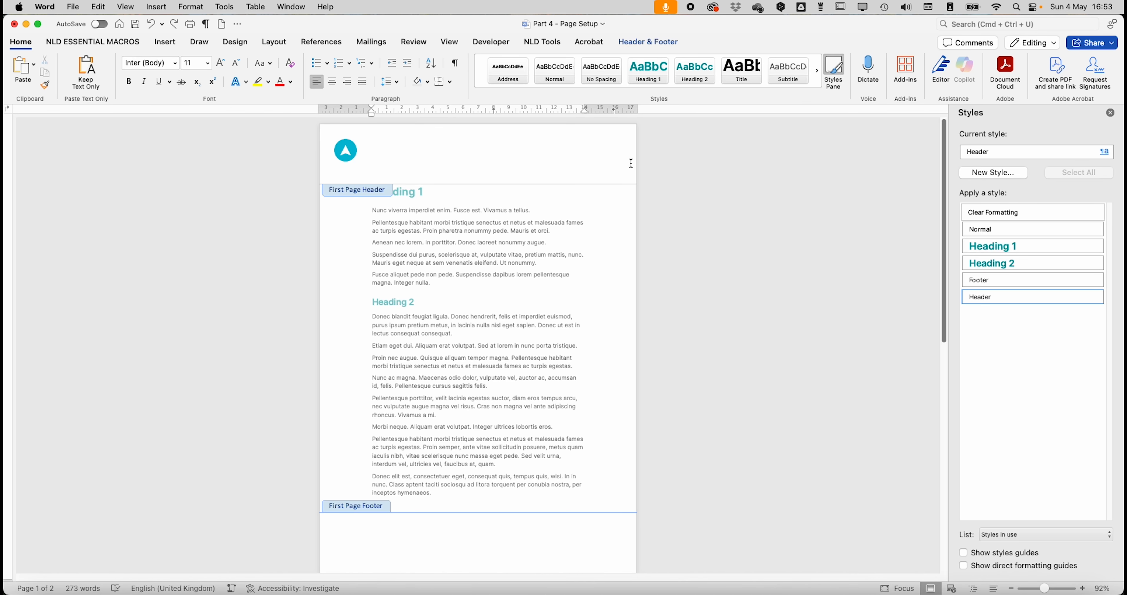
- Examine the header on page 2 and the header options, and return to the first page header
{"action": "scroll", "coordinate": [630, 163], "scroll_direction": "down", "scroll_amount": 10}
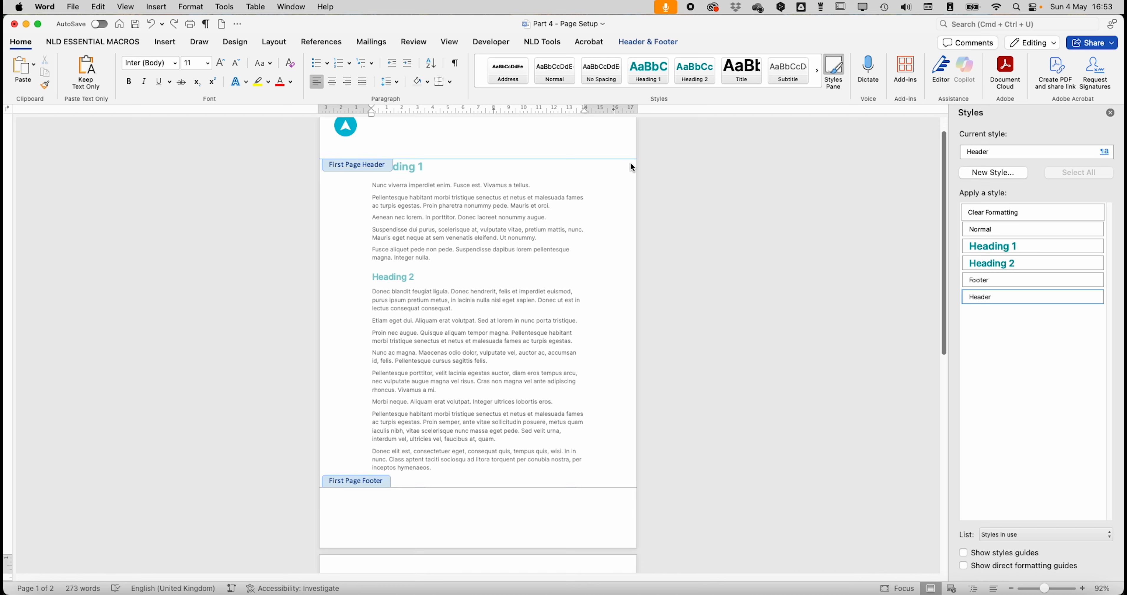
{"action": "scroll", "coordinate": [631, 163], "scroll_direction": "down", "scroll_amount": 3}
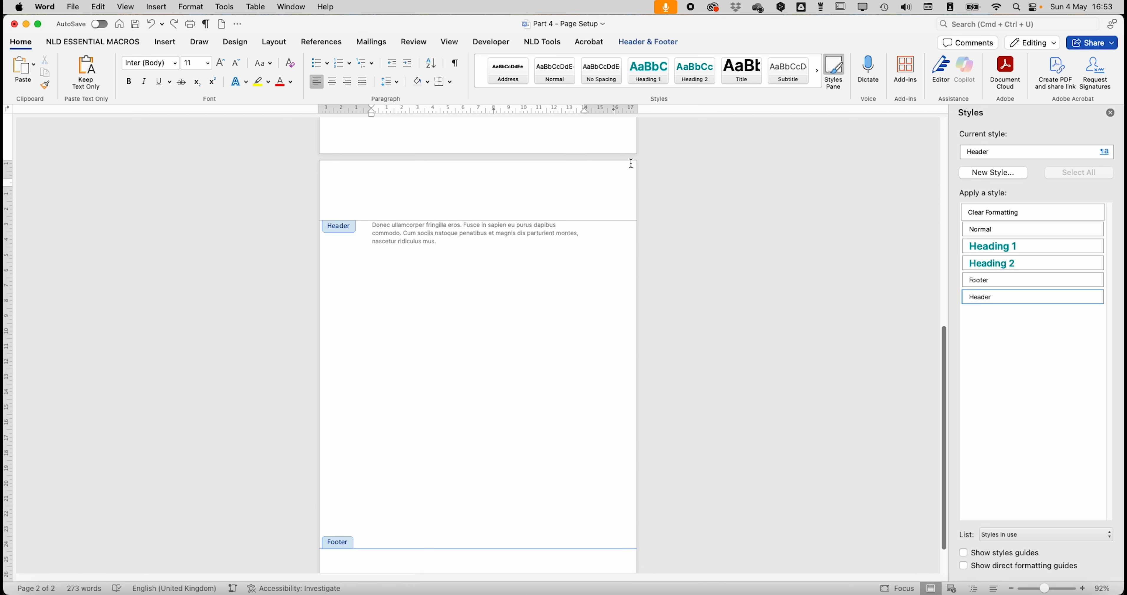
{"action": "left_click", "coordinate": [646, 40]}
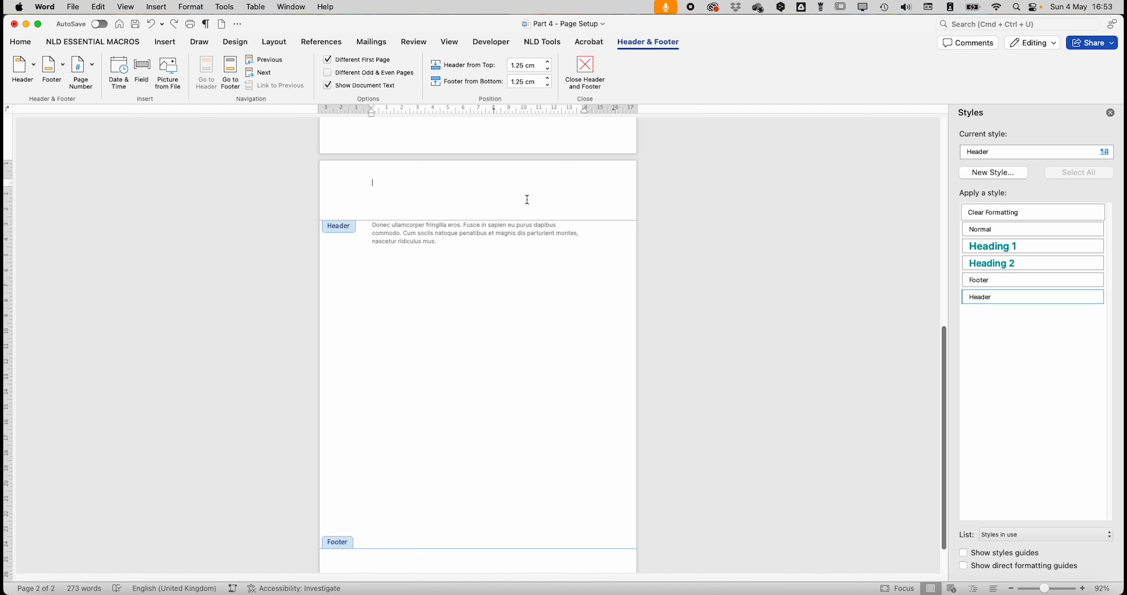
{"action": "left_click", "coordinate": [21, 43]}
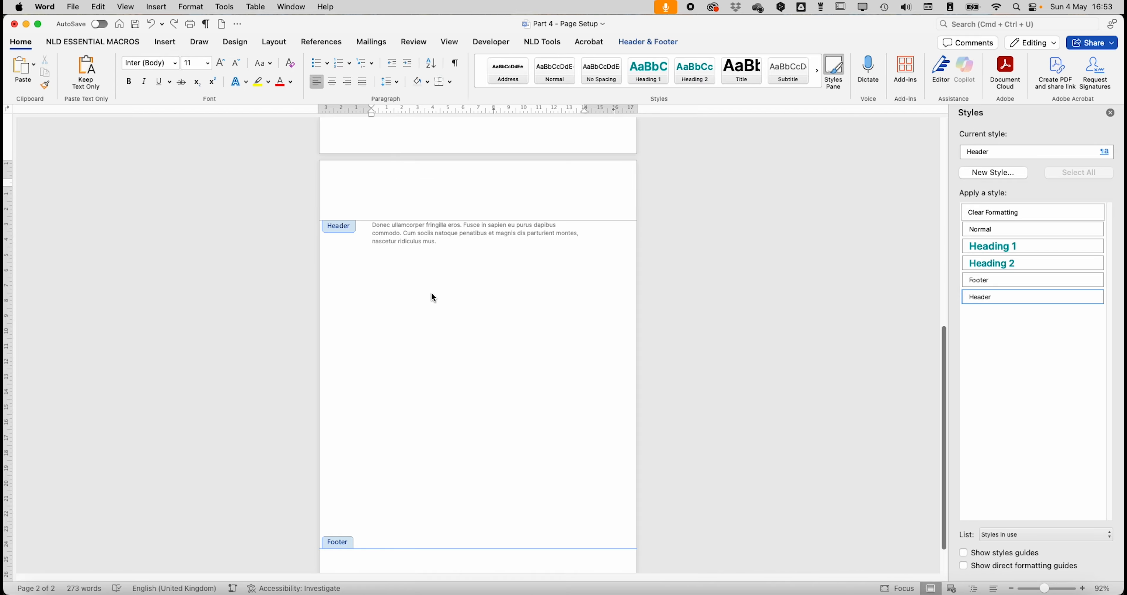
{"action": "scroll", "coordinate": [471, 203], "scroll_direction": "up", "scroll_amount": 10}
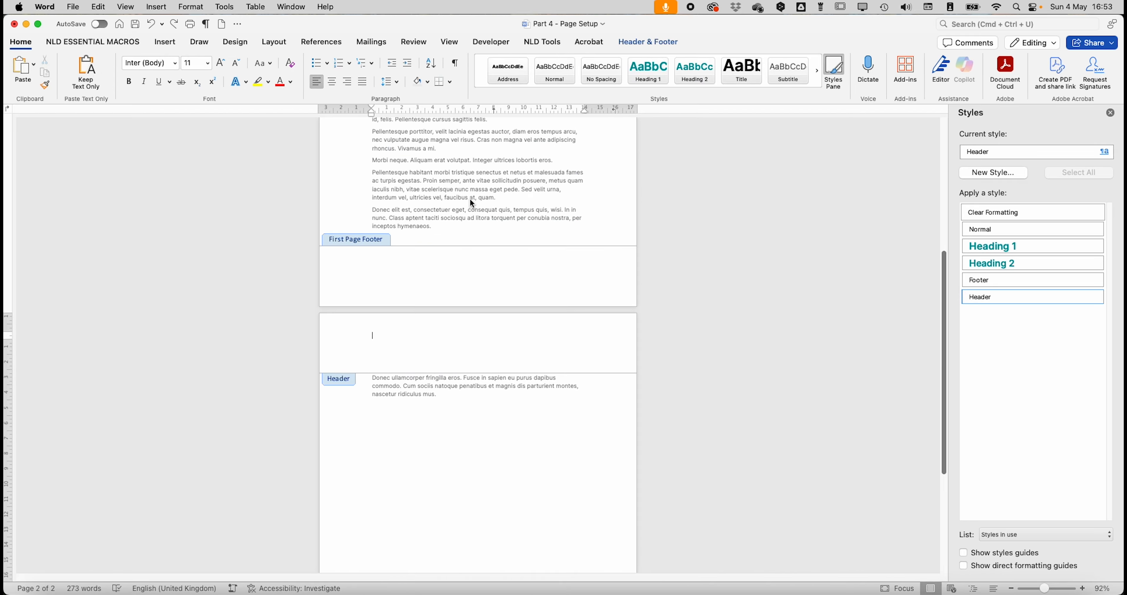
{"action": "scroll", "coordinate": [470, 204], "scroll_direction": "up", "scroll_amount": 3}
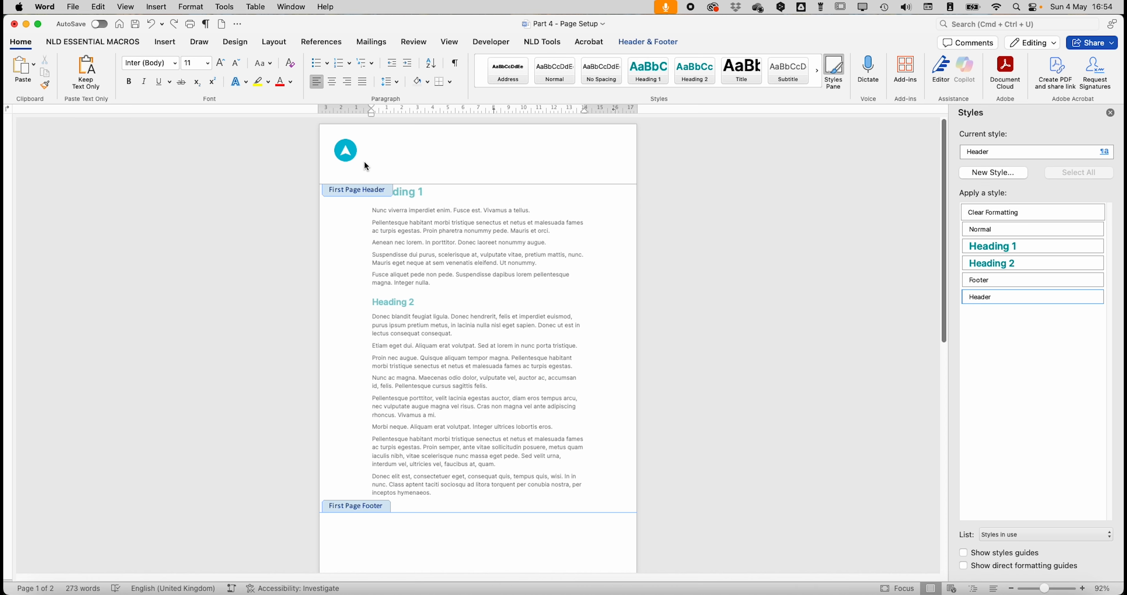
- Copy the logo from the first page header and paste it into the header on page 2
{"action": "left_click", "coordinate": [346, 150]}
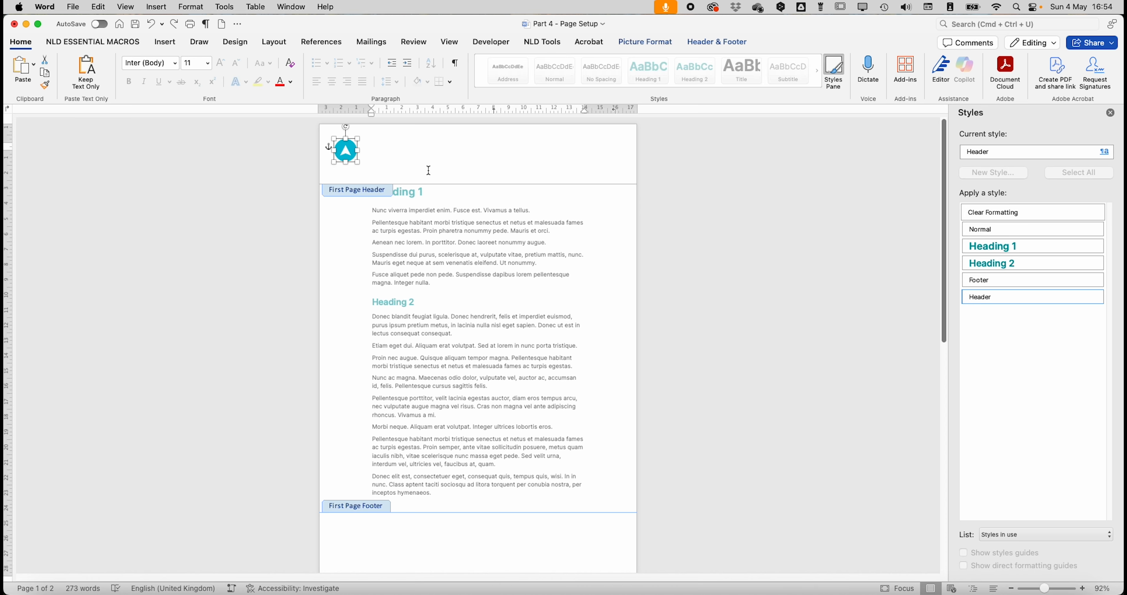
{"action": "scroll", "coordinate": [494, 233], "scroll_direction": "down", "scroll_amount": 10}
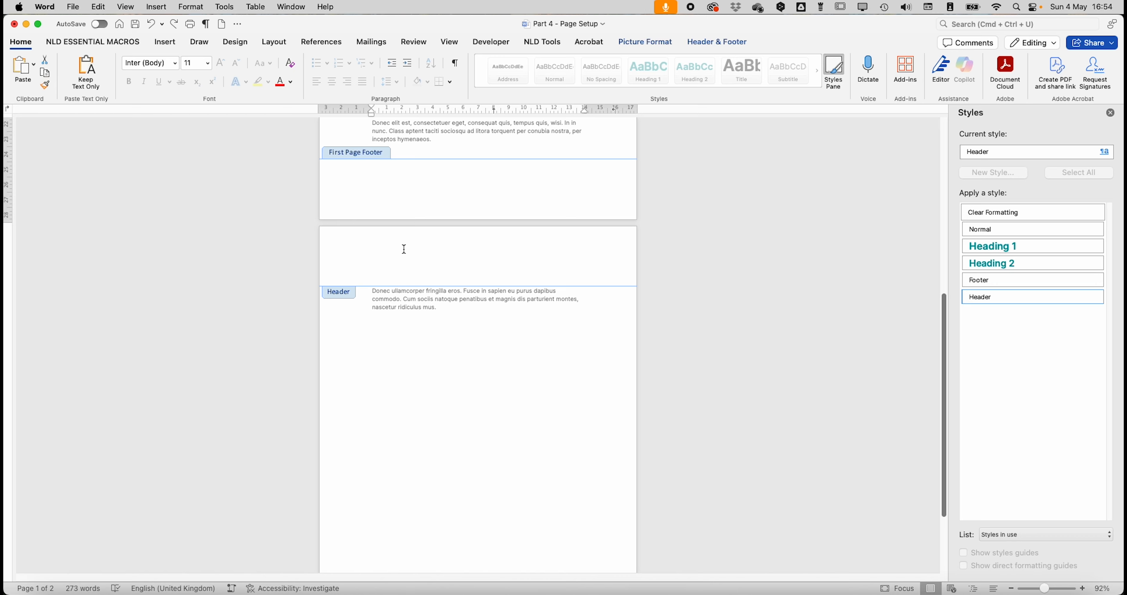
{"action": "left_click", "coordinate": [404, 250]}
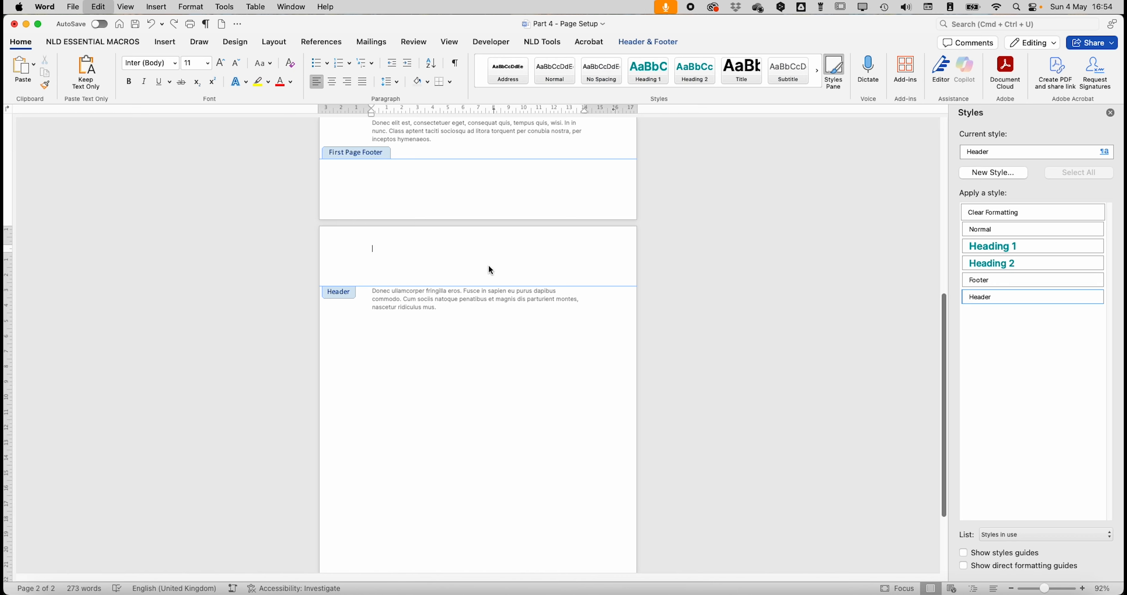
{"action": "key", "text": "super+v"}
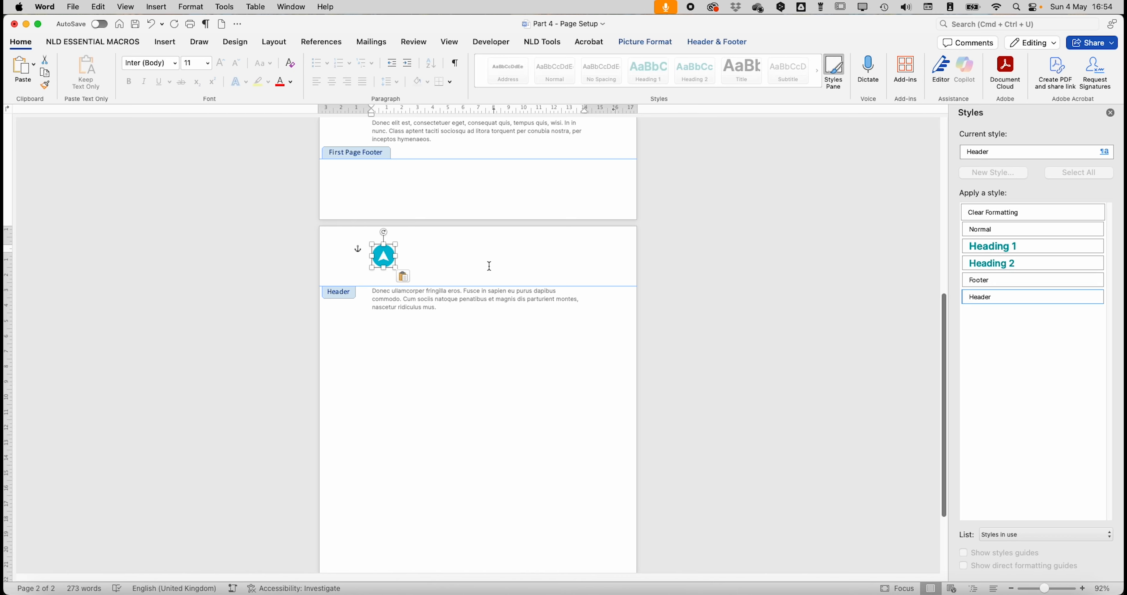
- Check the pasted page 2 logo's placement against the first page and inspect its absolute position in the advanced layout settings
{"action": "scroll", "coordinate": [489, 266], "scroll_direction": "up", "scroll_amount": 10}
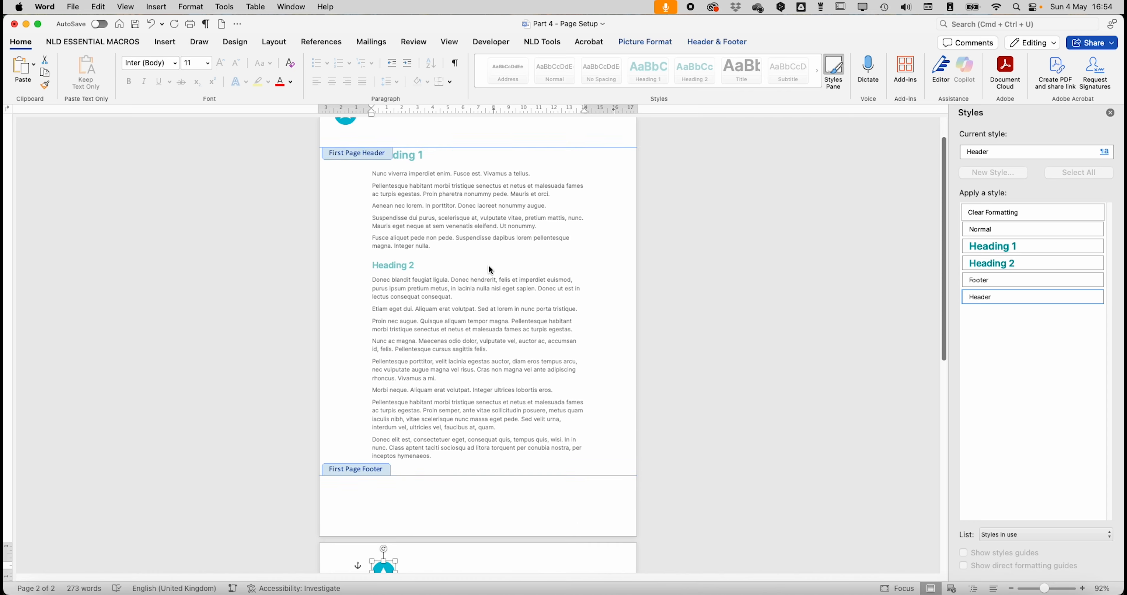
{"action": "scroll", "coordinate": [450, 236], "scroll_direction": "down", "scroll_amount": 10}
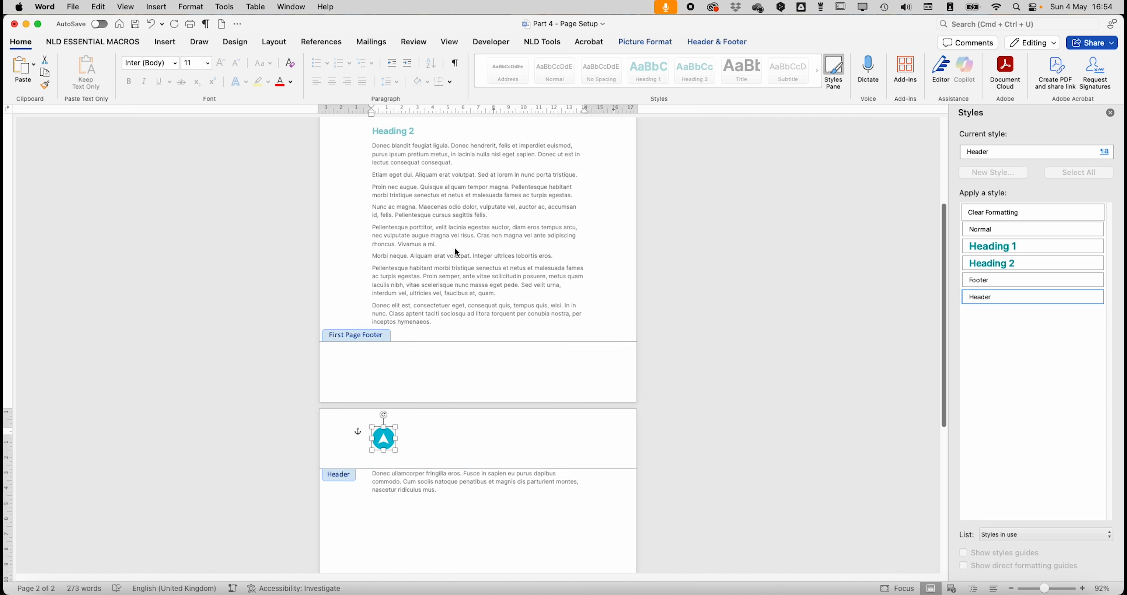
{"action": "scroll", "coordinate": [411, 348], "scroll_direction": "down", "scroll_amount": 2}
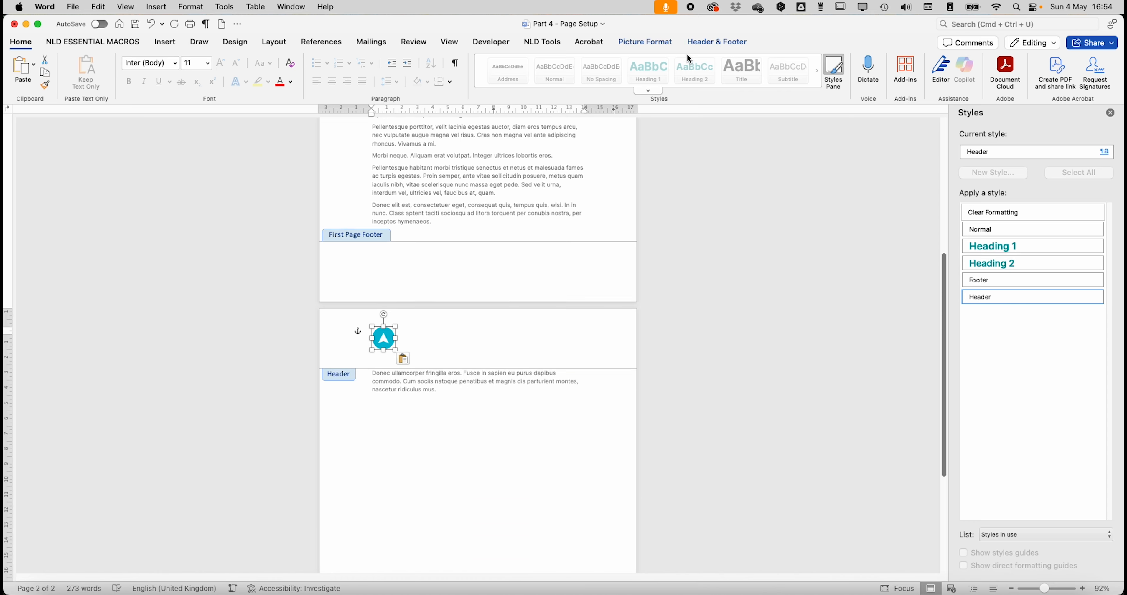
{"action": "left_click", "coordinate": [663, 43]}
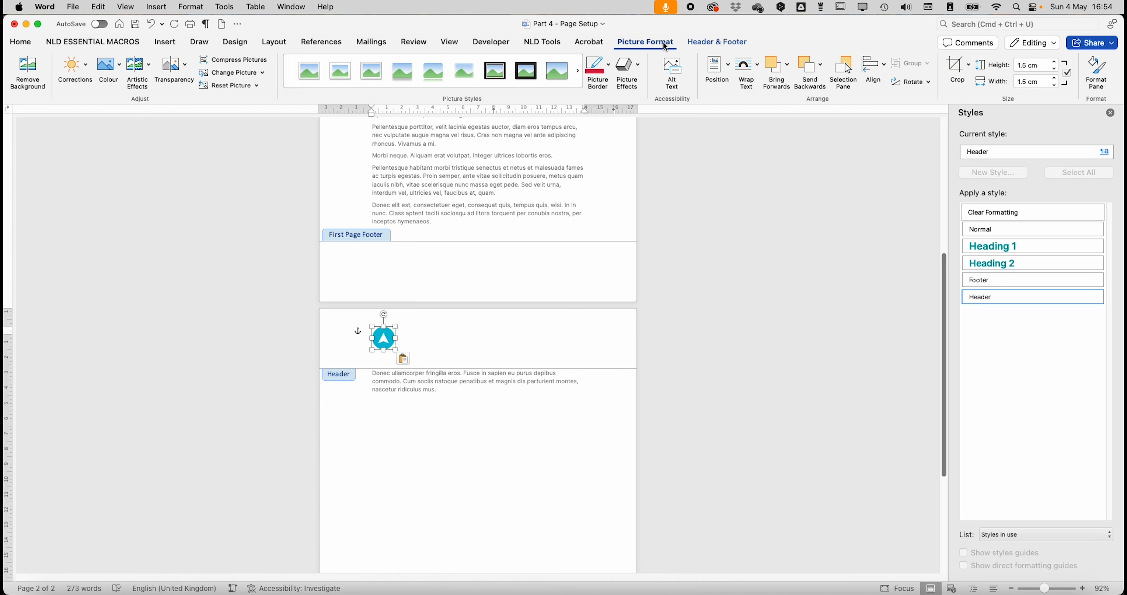
{"action": "left_click", "coordinate": [721, 67]}
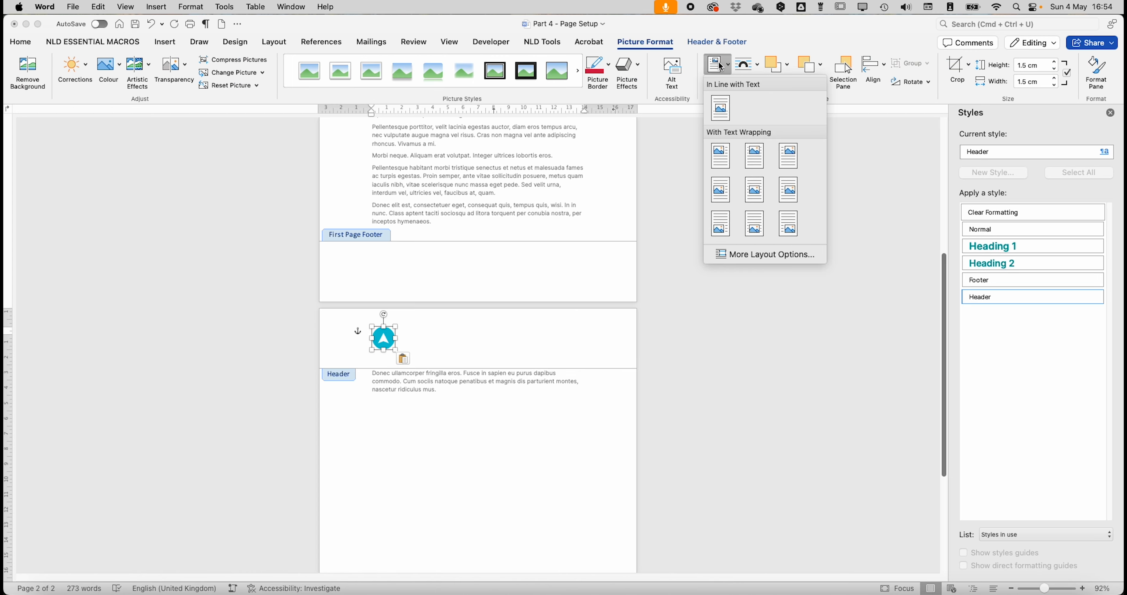
{"action": "left_click", "coordinate": [795, 255]}
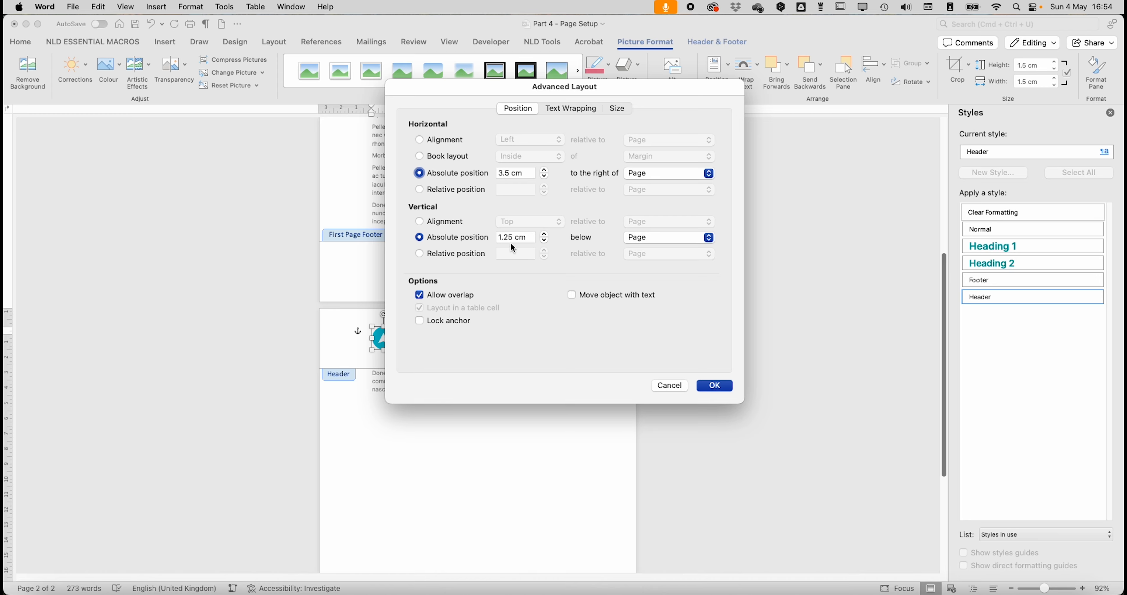
{"action": "left_click", "coordinate": [671, 384]}
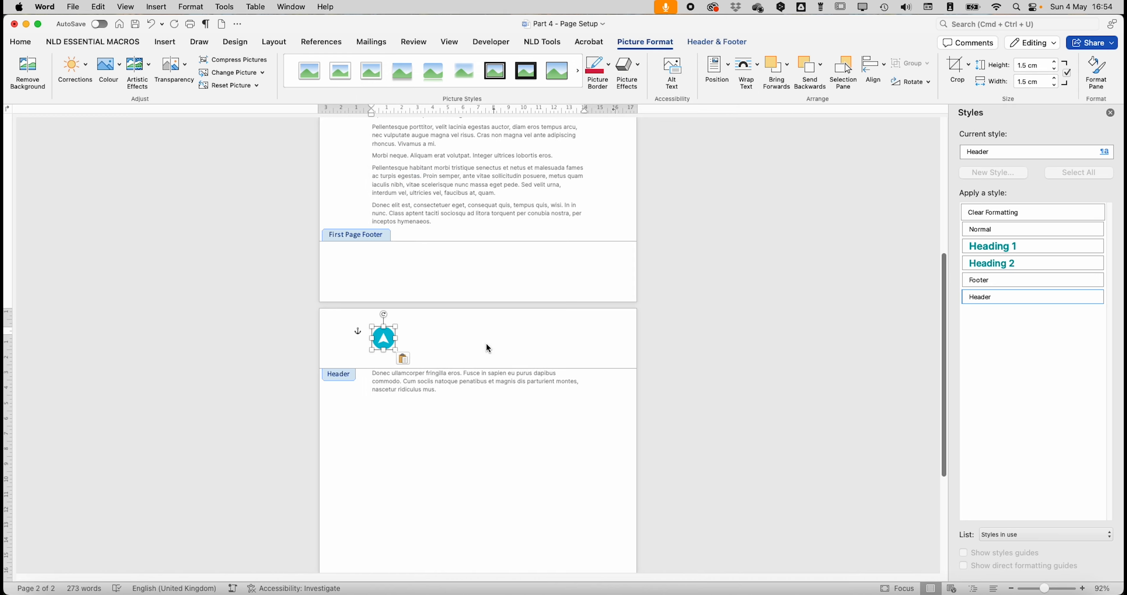
- Delete the misplaced logo on page 2 and replace it with a copy of the entire first page header paragraph, including its anchored logo
{"action": "key", "text": "Delete"}
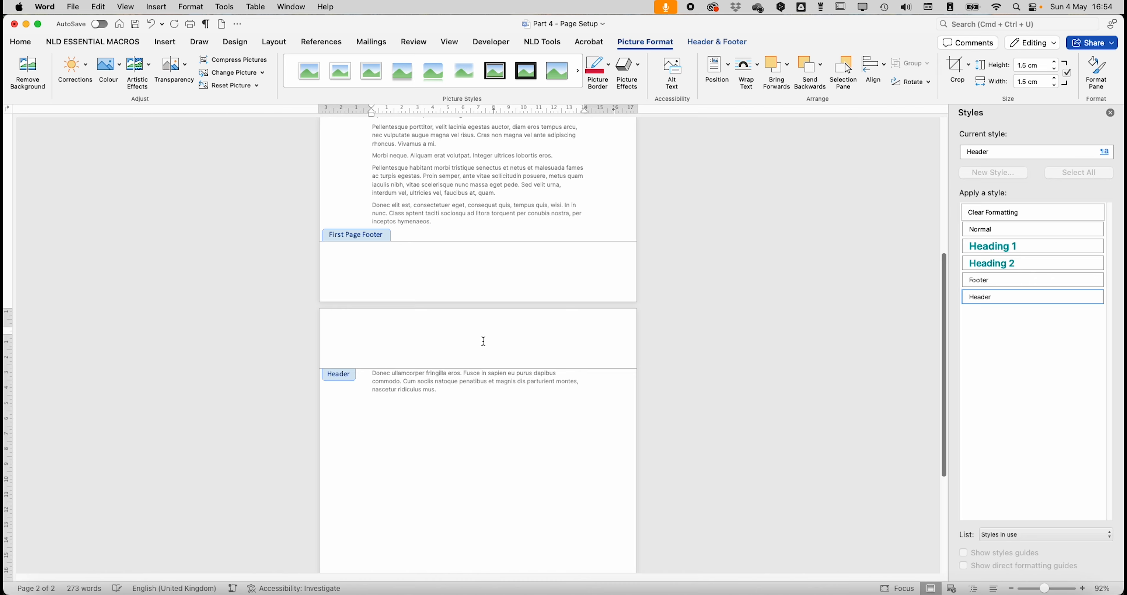
{"action": "scroll", "coordinate": [466, 353], "scroll_direction": "up", "scroll_amount": 6}
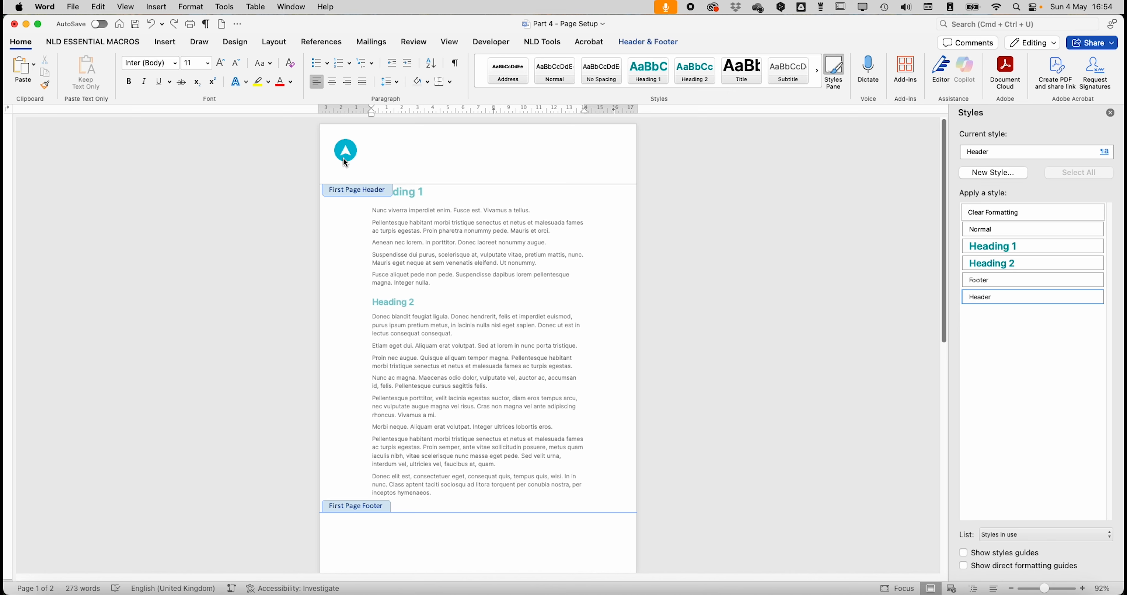
{"action": "left_click", "coordinate": [318, 160]}
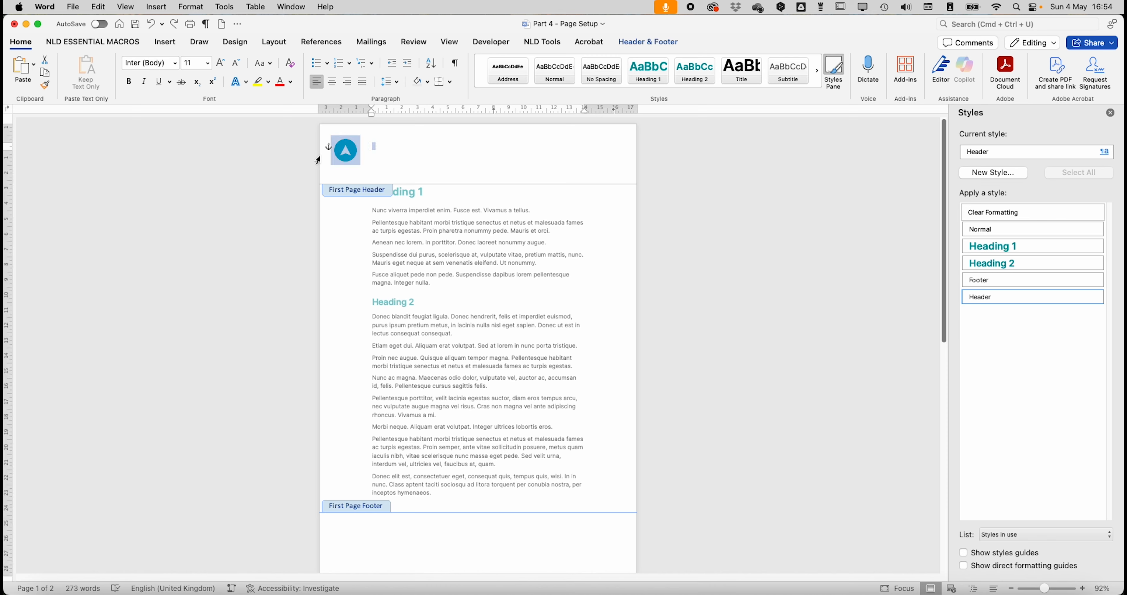
{"action": "scroll", "coordinate": [443, 204], "scroll_direction": "down", "scroll_amount": 10}
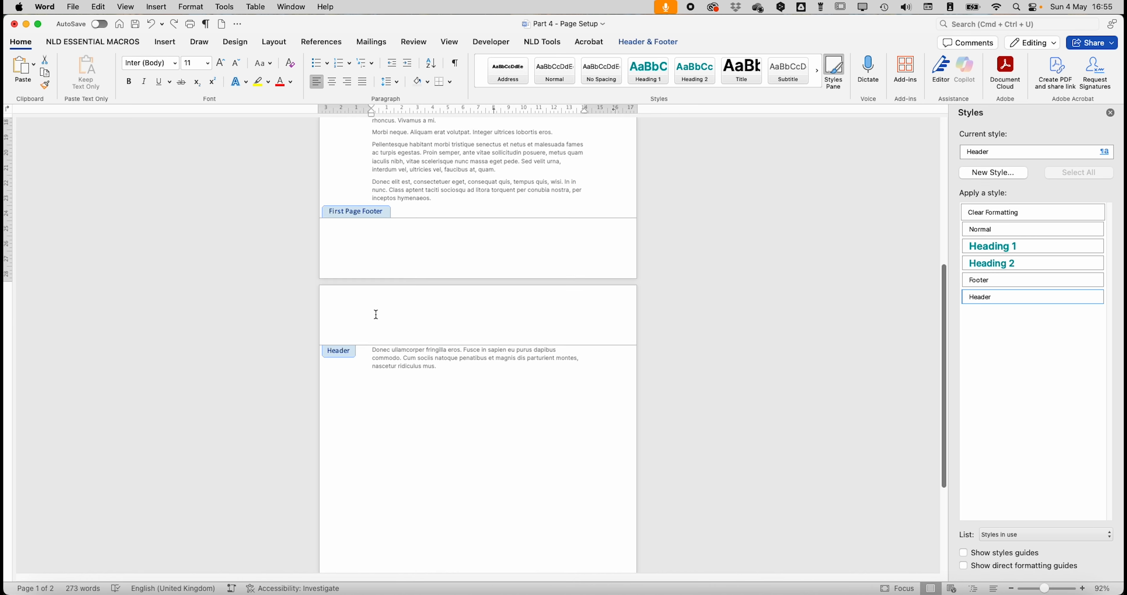
{"action": "left_click", "coordinate": [375, 313]}
{"action": "key", "text": "super+v"}
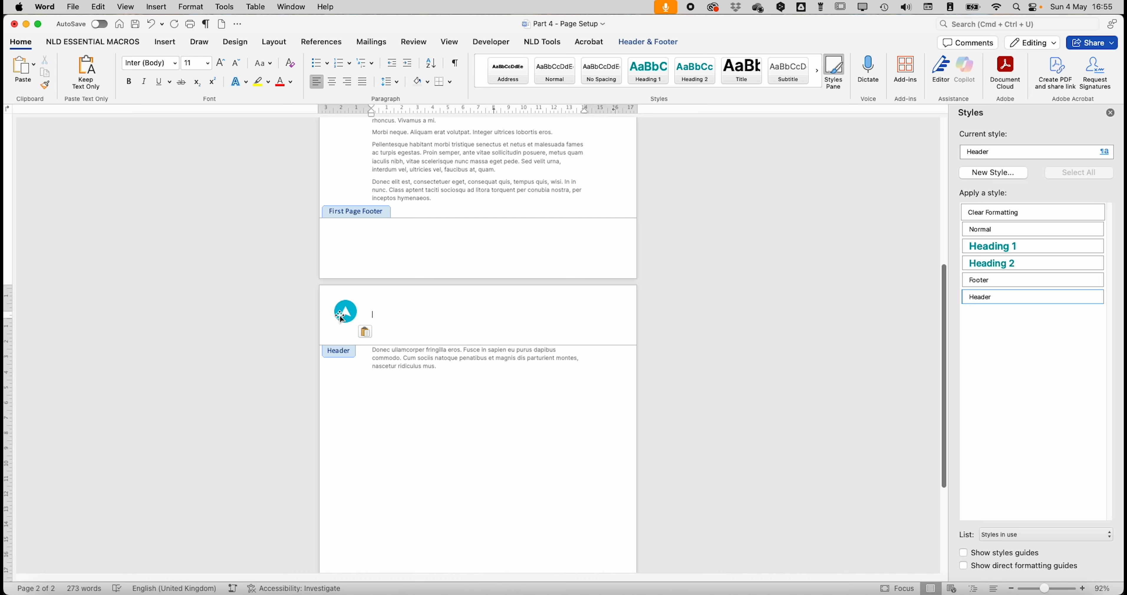
- Verify the horizontal and vertical absolute positions of the newly pasted logo in the page 2 header
{"action": "scroll", "coordinate": [387, 284], "scroll_direction": "up", "scroll_amount": 10}
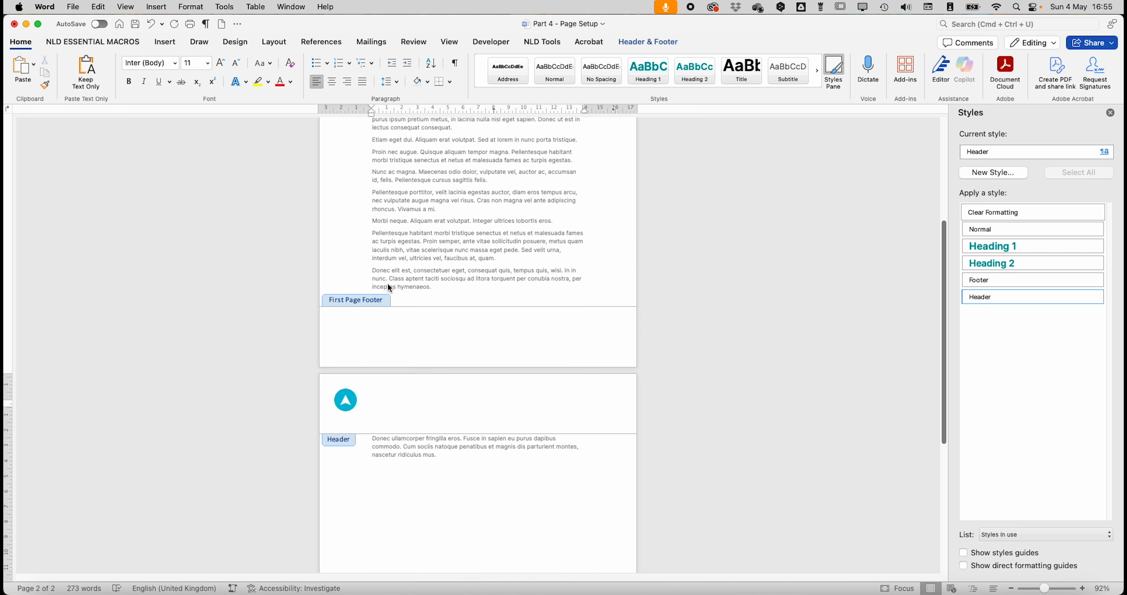
{"action": "scroll", "coordinate": [427, 367], "scroll_direction": "down", "scroll_amount": 7}
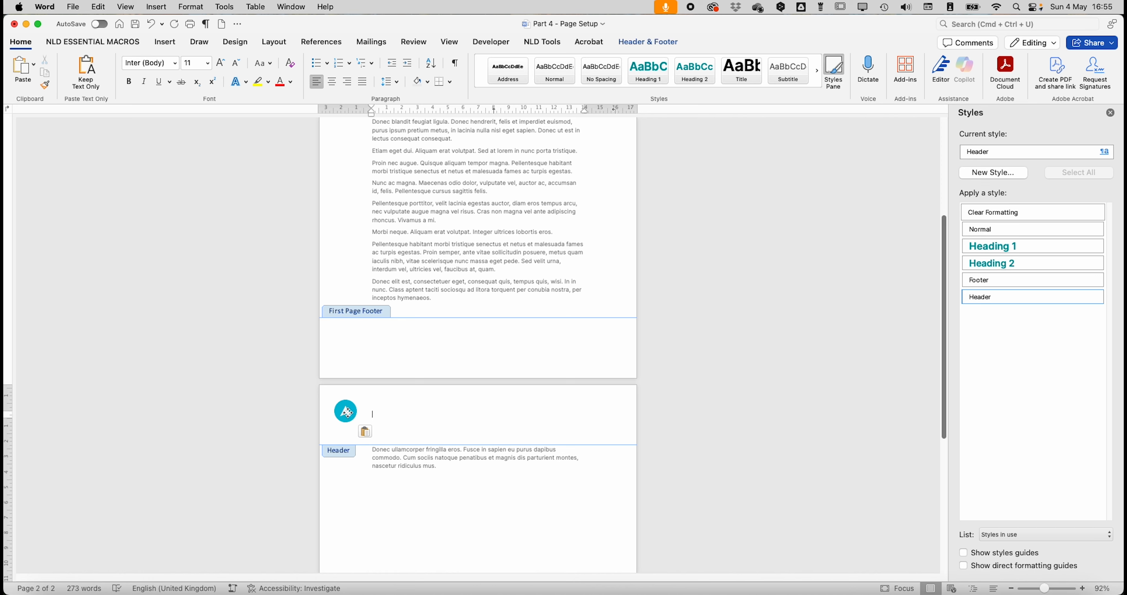
{"action": "left_click", "coordinate": [347, 412]}
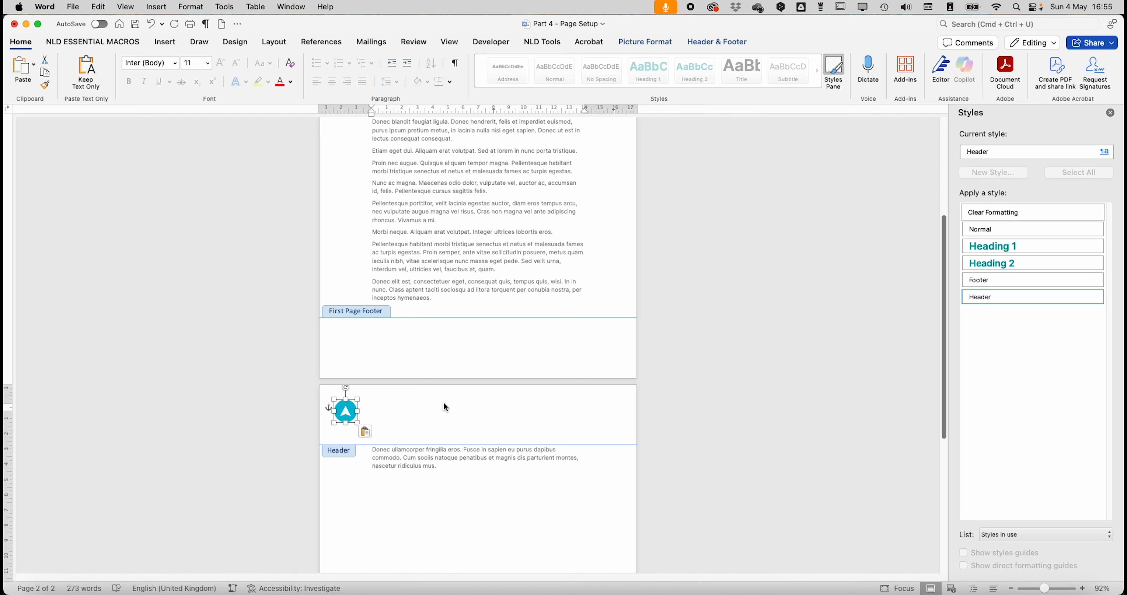
{"action": "left_click", "coordinate": [641, 42]}
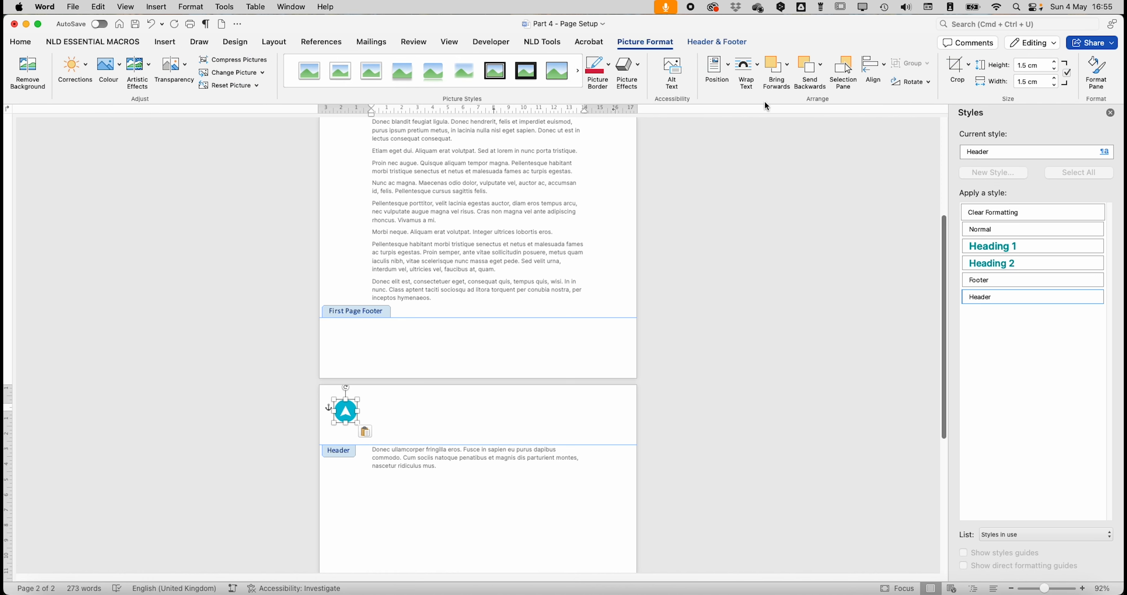
{"action": "left_click", "coordinate": [720, 66]}
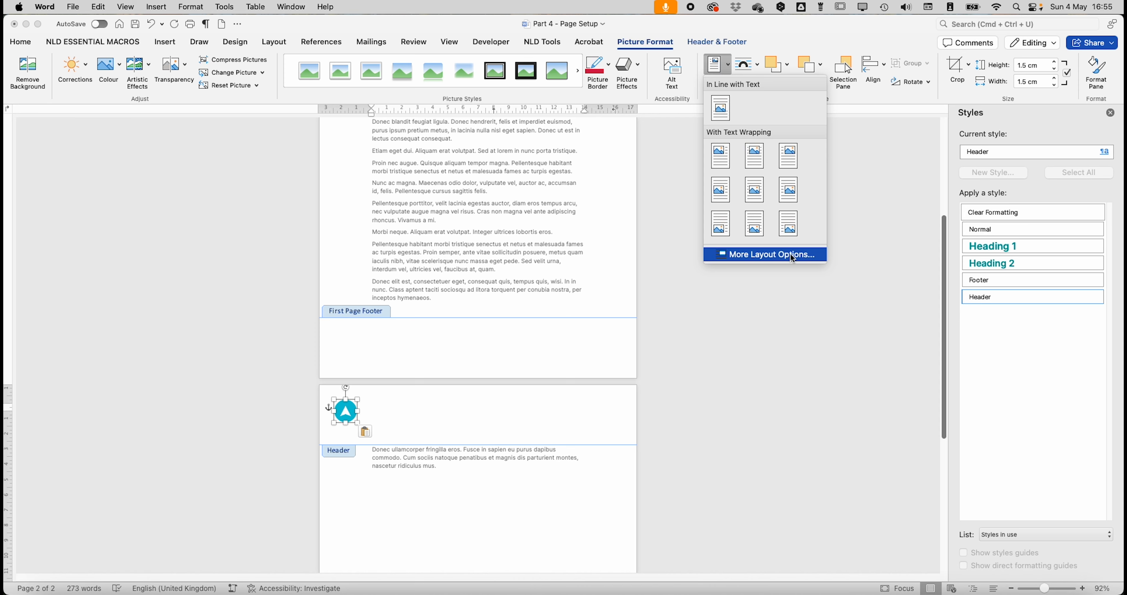
{"action": "left_click", "coordinate": [813, 257]}
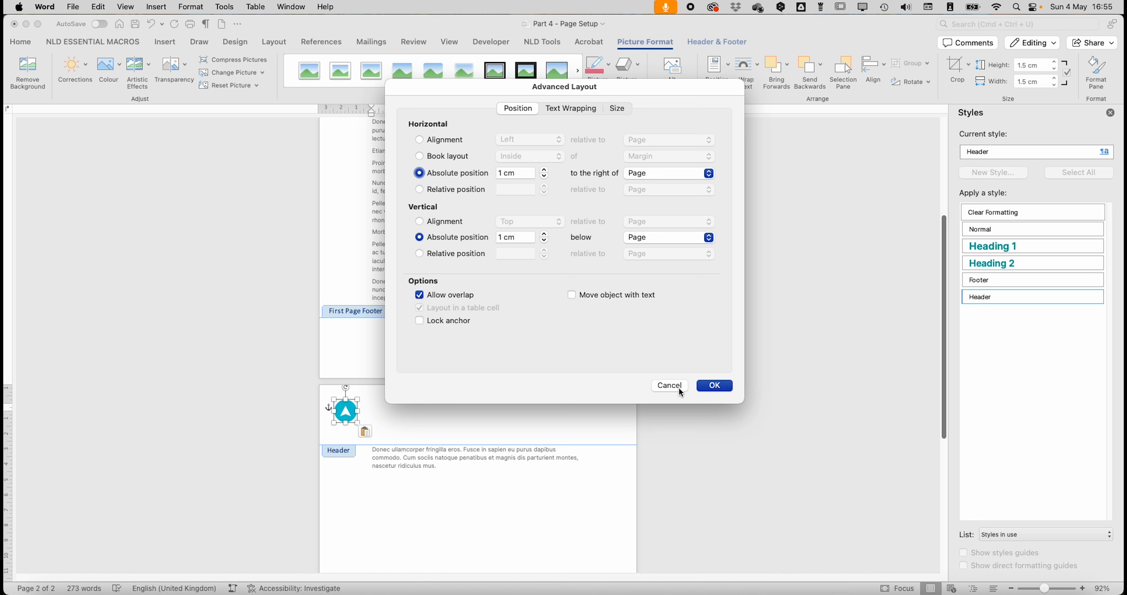
{"action": "left_click", "coordinate": [669, 386]}
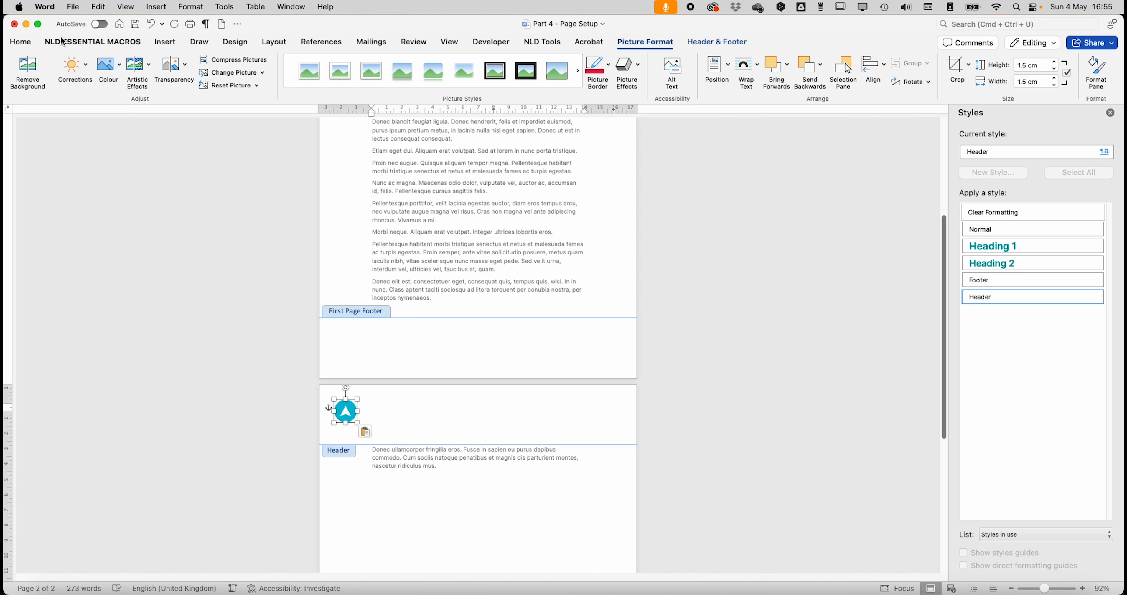
- Show the paragraph marks and select the first page header's whole paragraph together with its anchored logo
{"action": "left_click", "coordinate": [21, 43]}
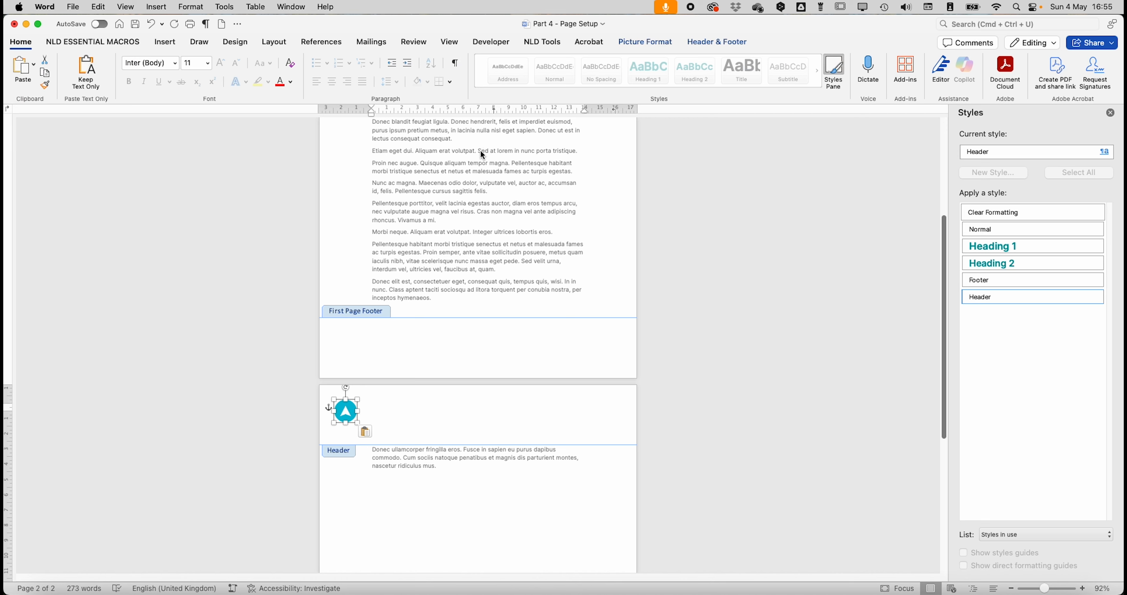
{"action": "left_click", "coordinate": [455, 65]}
{"action": "scroll", "coordinate": [572, 218], "scroll_direction": "up", "scroll_amount": 5}
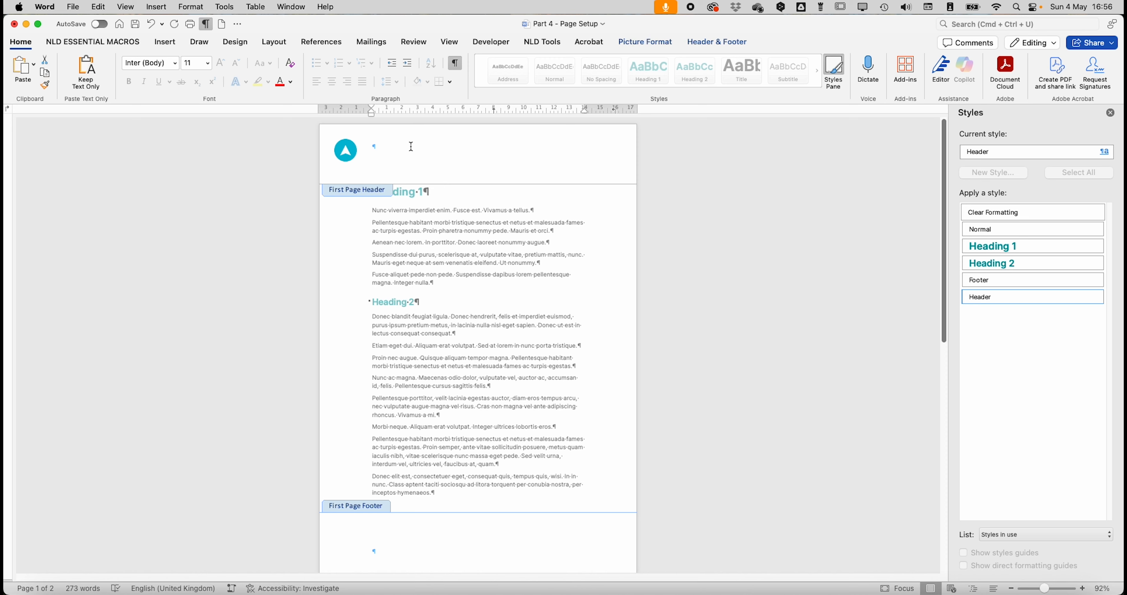
{"action": "left_click", "coordinate": [374, 145]}
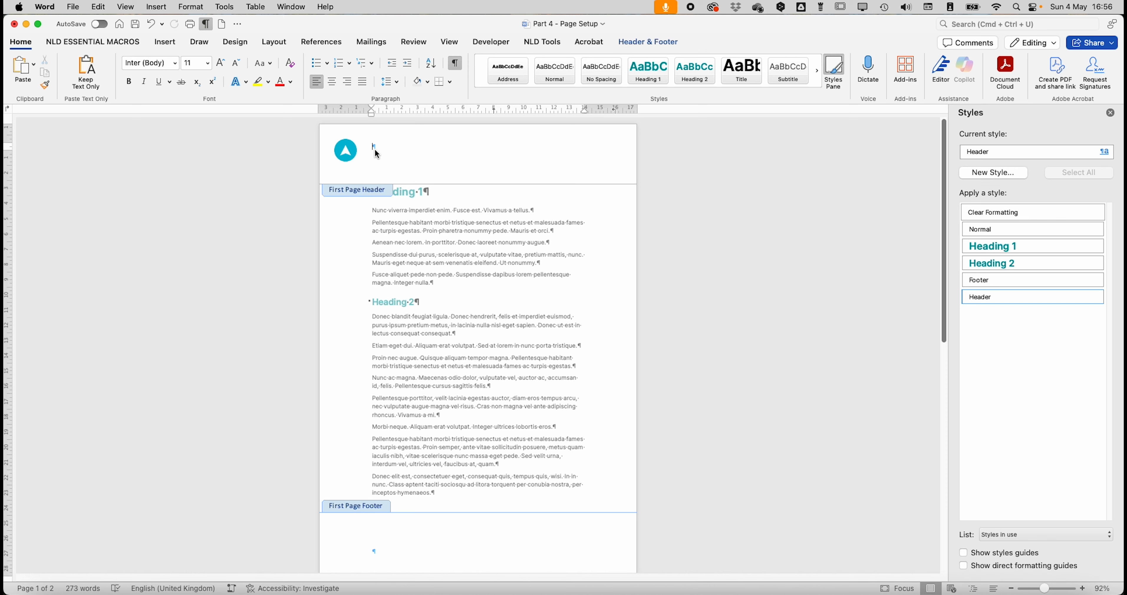
{"action": "left_click", "coordinate": [312, 155]}
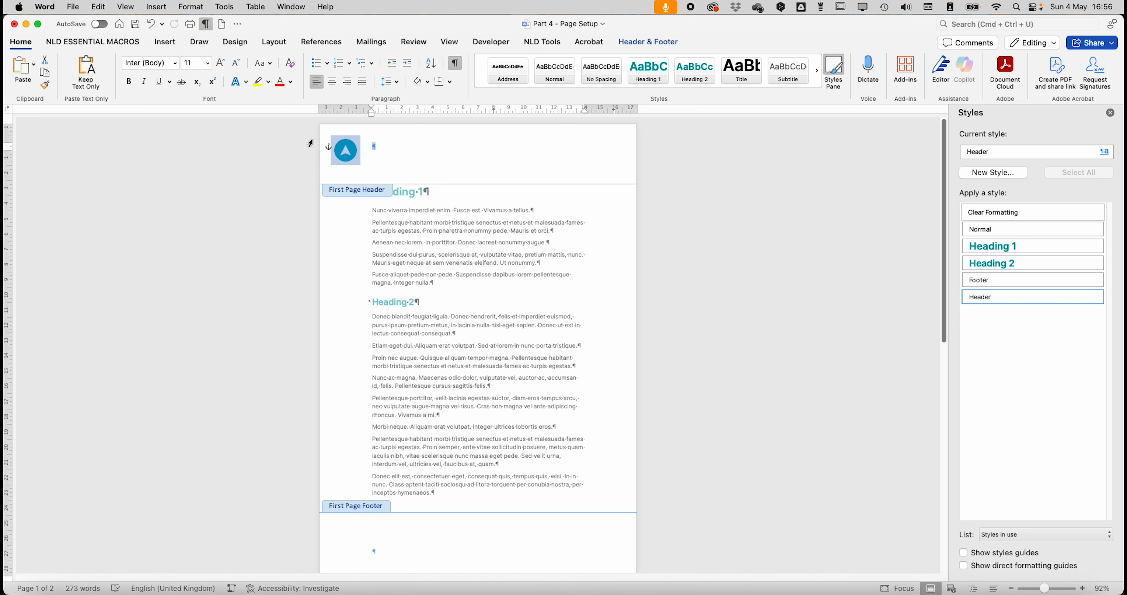
{"action": "scroll", "coordinate": [478, 256], "scroll_direction": "down", "scroll_amount": 6}
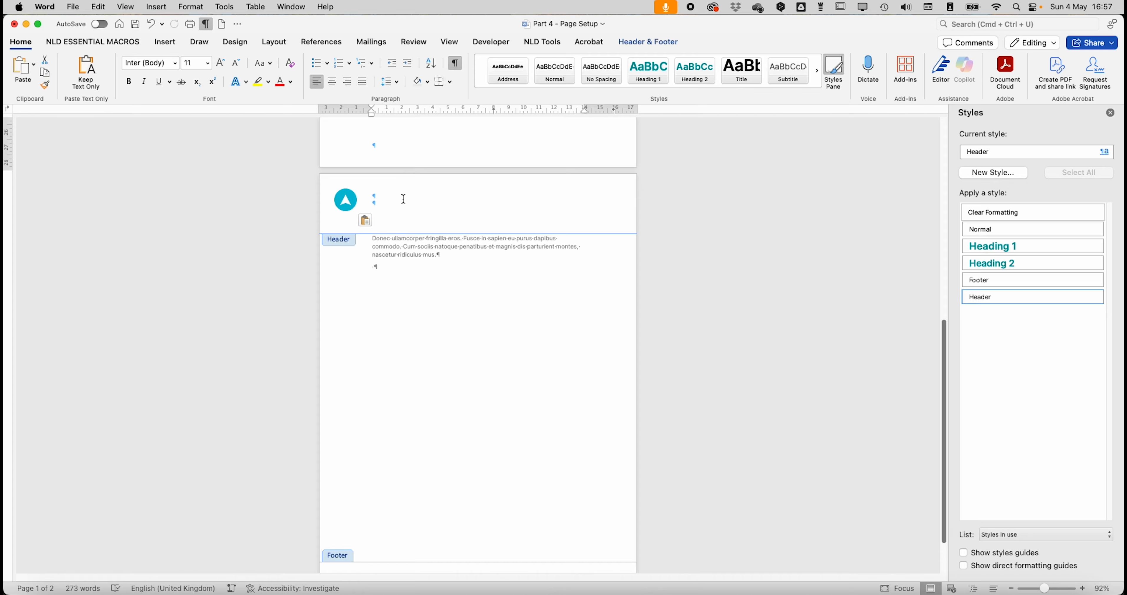
{"action": "key", "text": "Escape"}
{"action": "key", "text": "Escape"}
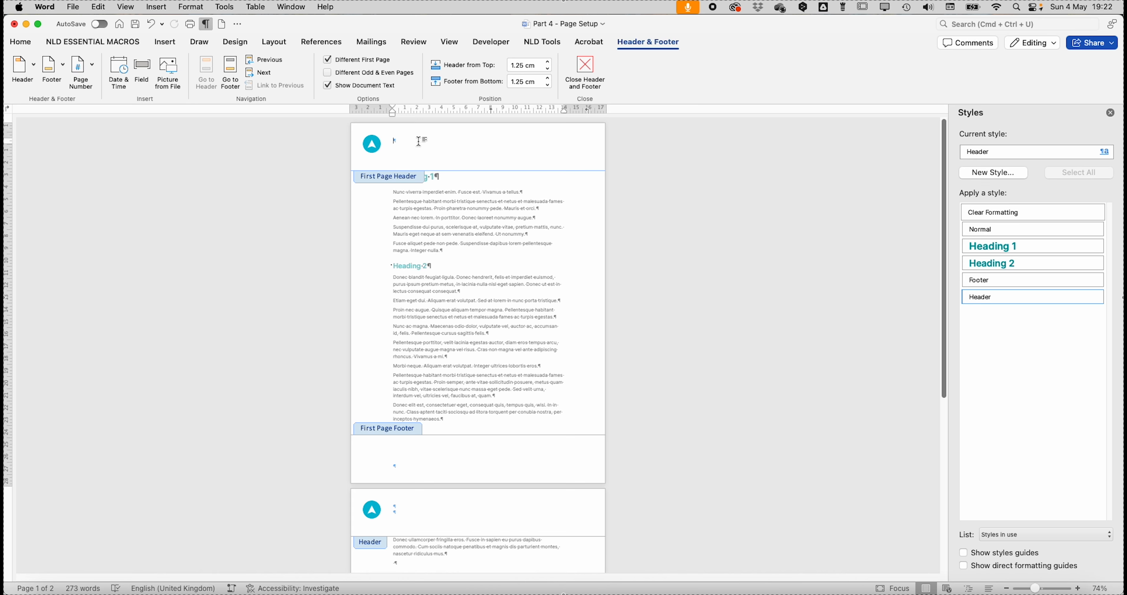
- Insert a table with two columns and one row in the first page header
{"action": "left_click", "coordinate": [174, 44]}
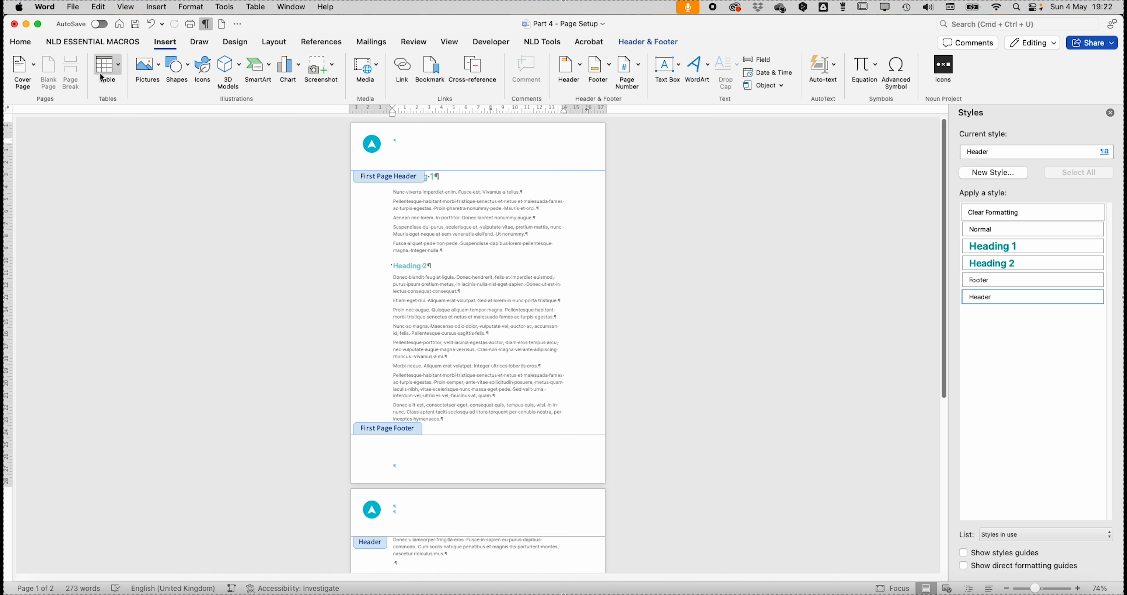
{"action": "left_click", "coordinate": [120, 68]}
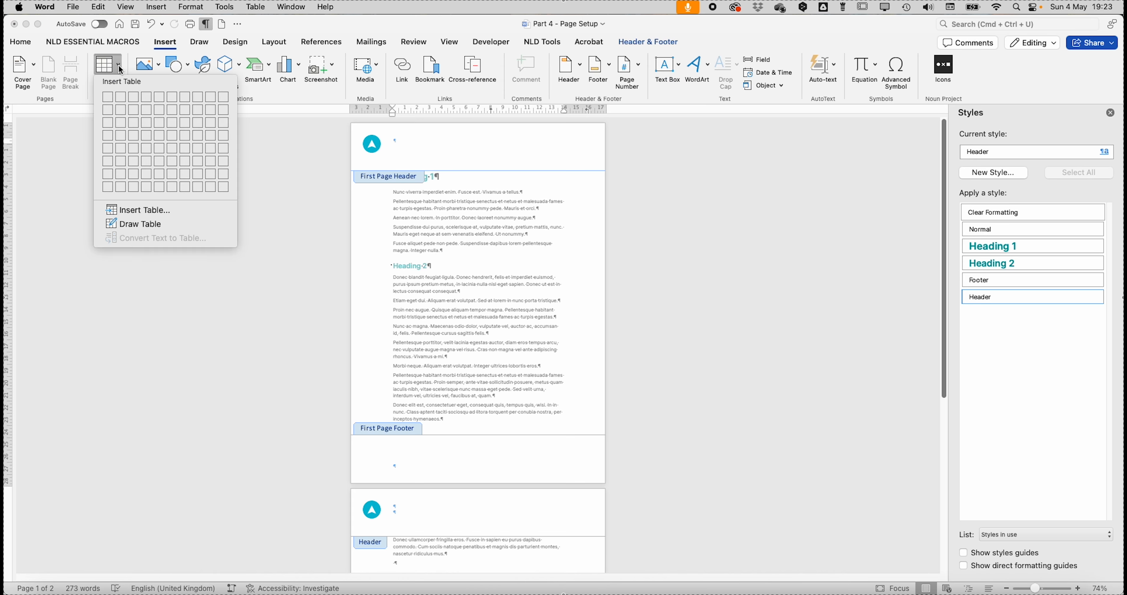
{"action": "left_click", "coordinate": [120, 97]}
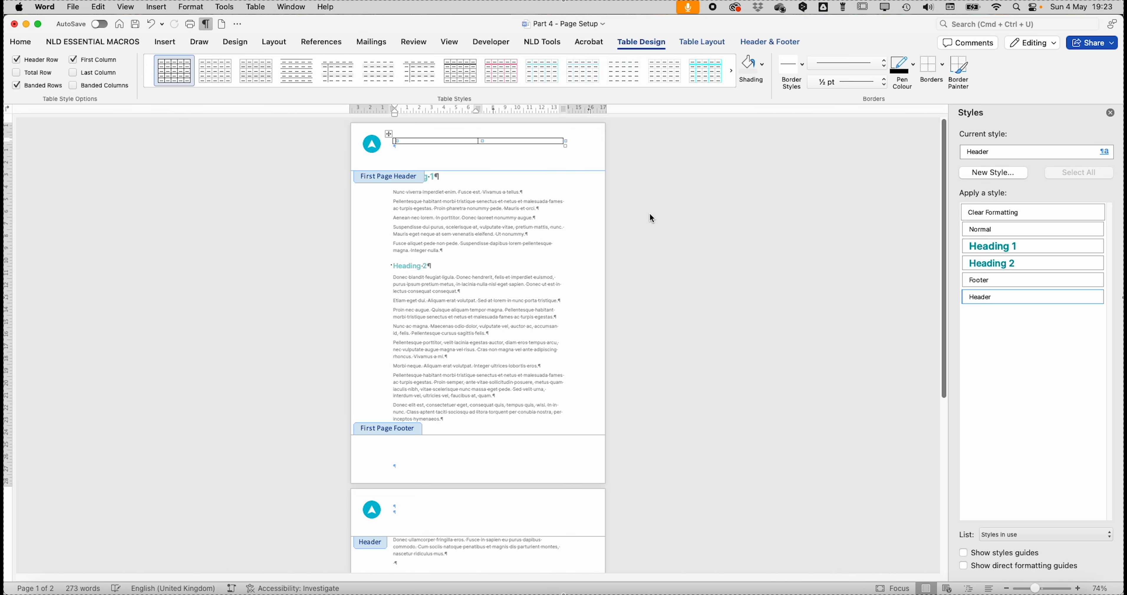
- Remove all borders from the whole first page header table
{"action": "left_click", "coordinate": [389, 133]}
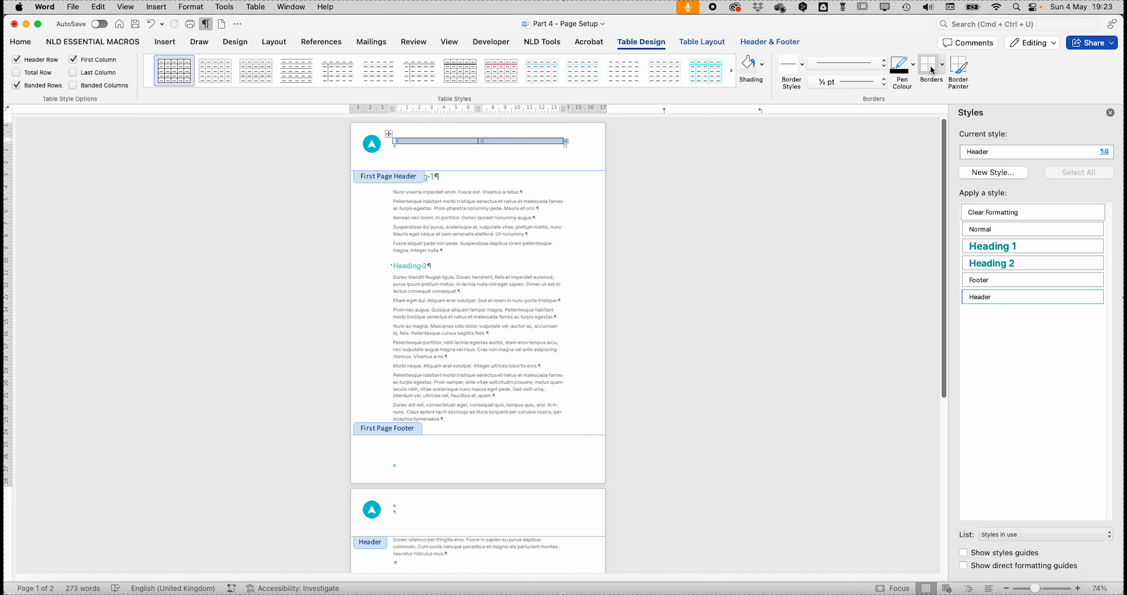
{"action": "left_click", "coordinate": [944, 70]}
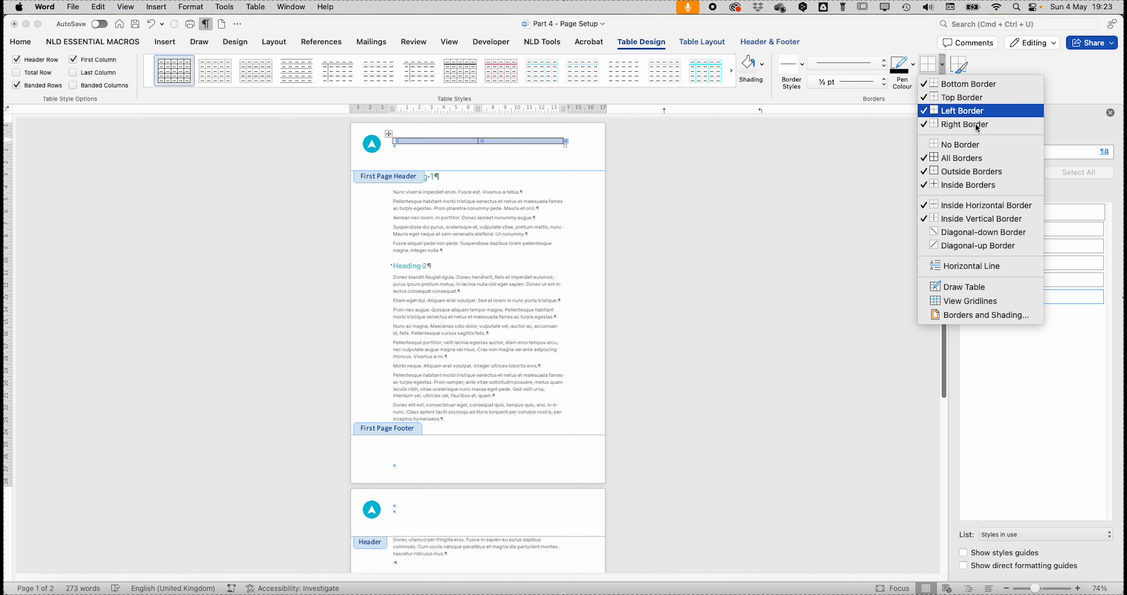
{"action": "left_click", "coordinate": [970, 146]}
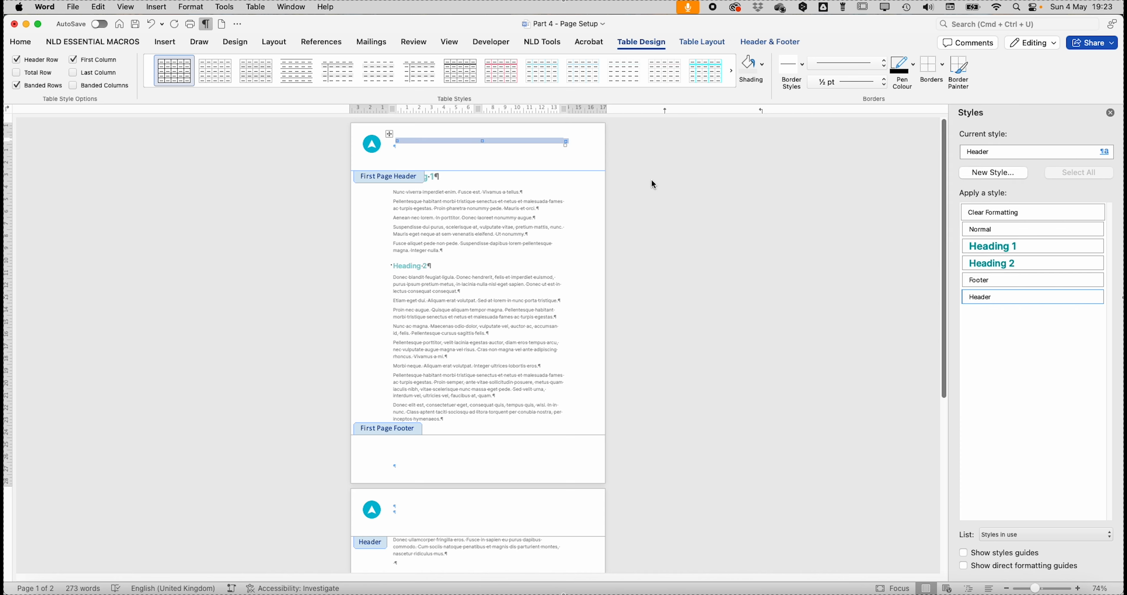
- Set the first page header table's default left cell margin to 0 cm and reduce its default right cell margin
{"action": "left_click", "coordinate": [693, 43]}
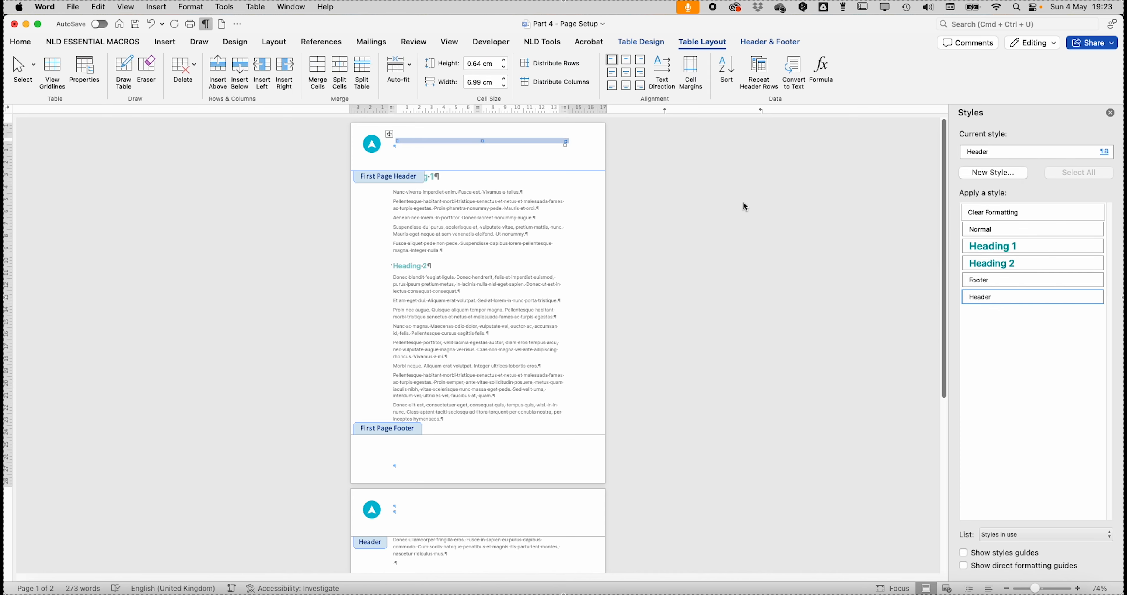
{"action": "left_click", "coordinate": [691, 70]}
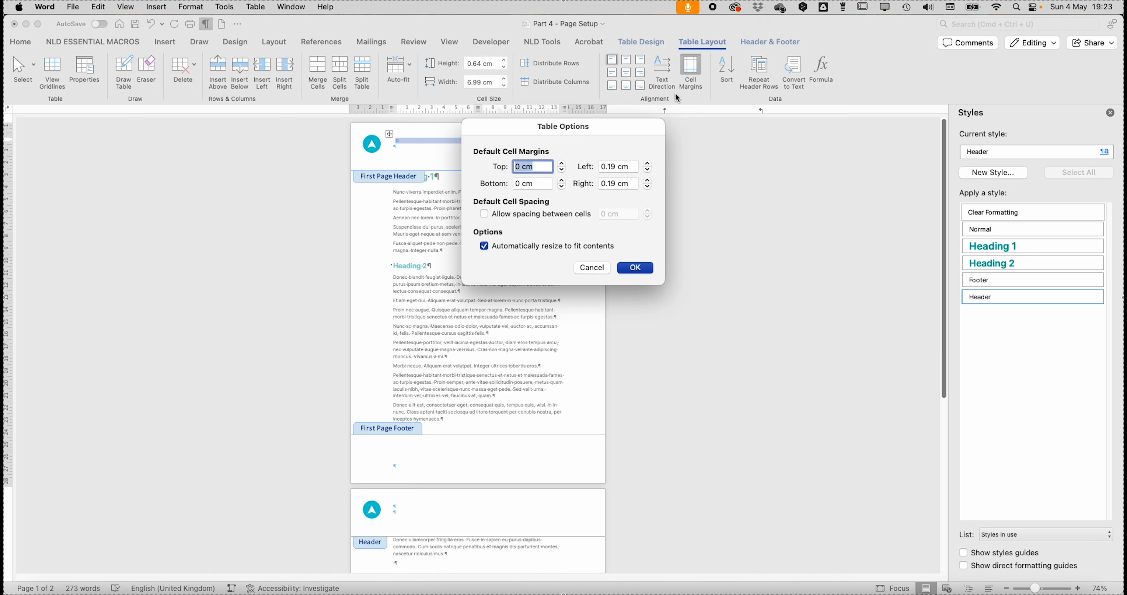
{"action": "left_click", "coordinate": [648, 172]}
{"action": "left_click", "coordinate": [648, 172]}
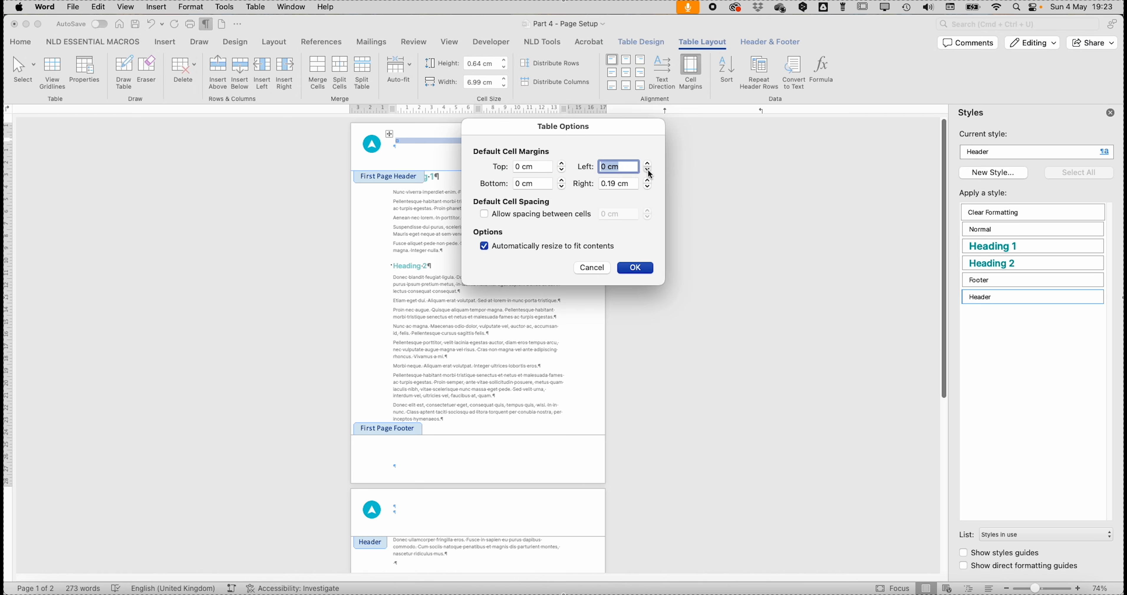
{"action": "left_click", "coordinate": [649, 186]}
{"action": "left_click", "coordinate": [649, 187]}
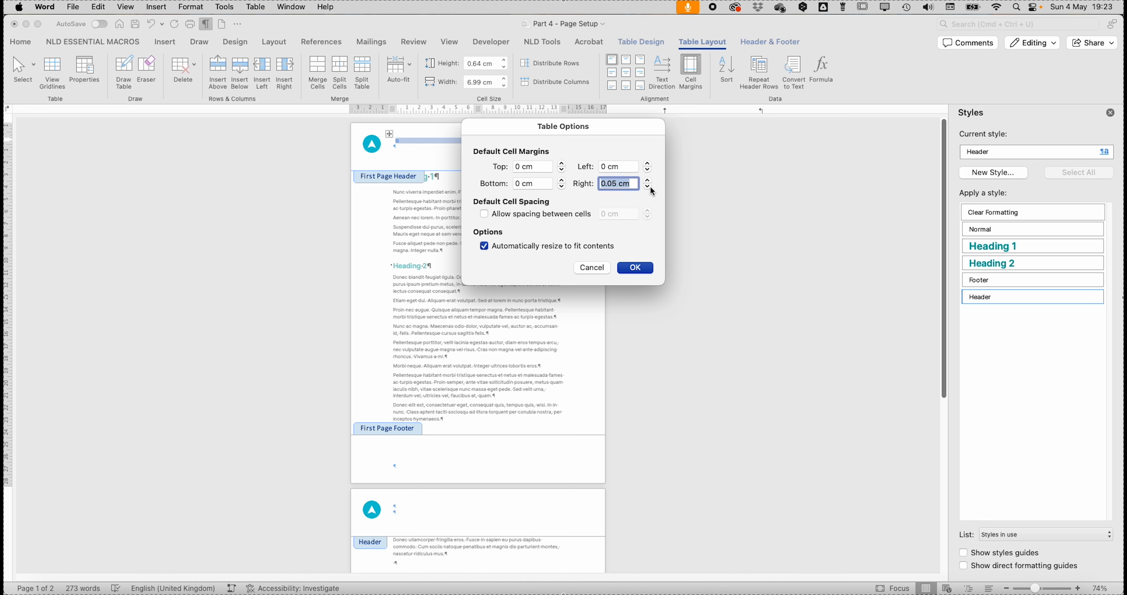
{"action": "left_click", "coordinate": [638, 268]}
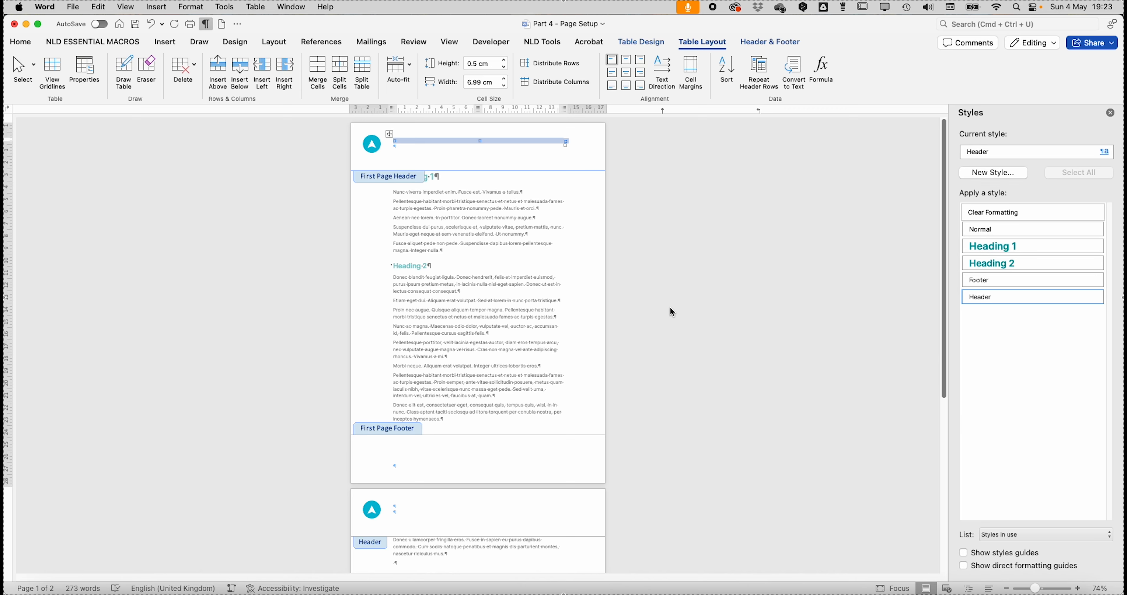
- Copy the company address, telephone, e-mail and website lines from the Address and Footer document
{"action": "left_click", "coordinate": [291, 7]}
{"action": "left_click", "coordinate": [319, 216]}
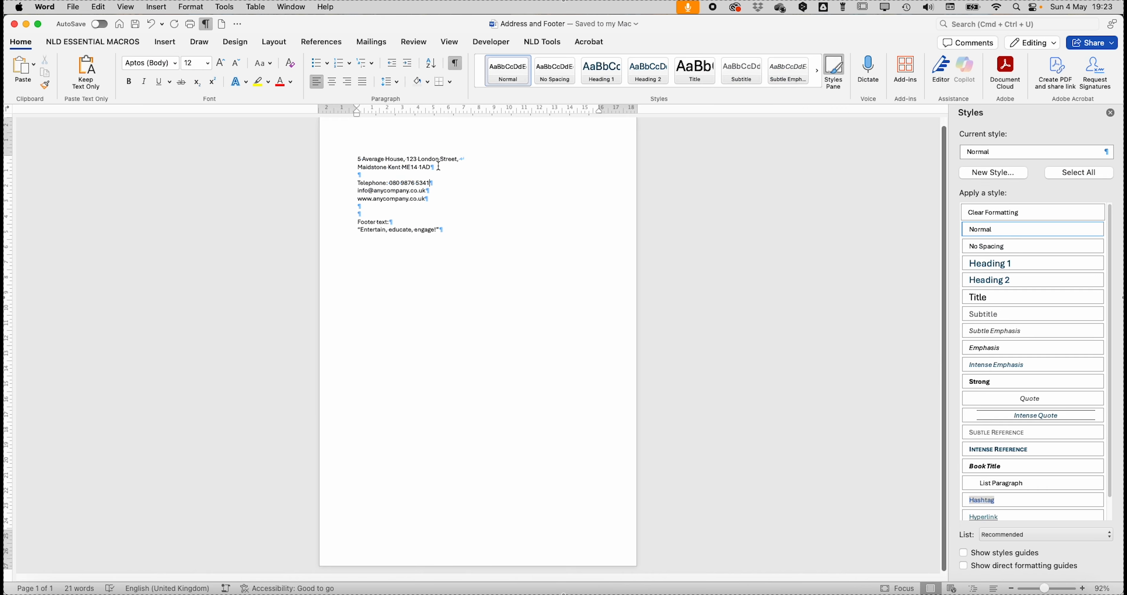
{"action": "double_click", "coordinate": [352, 166]}
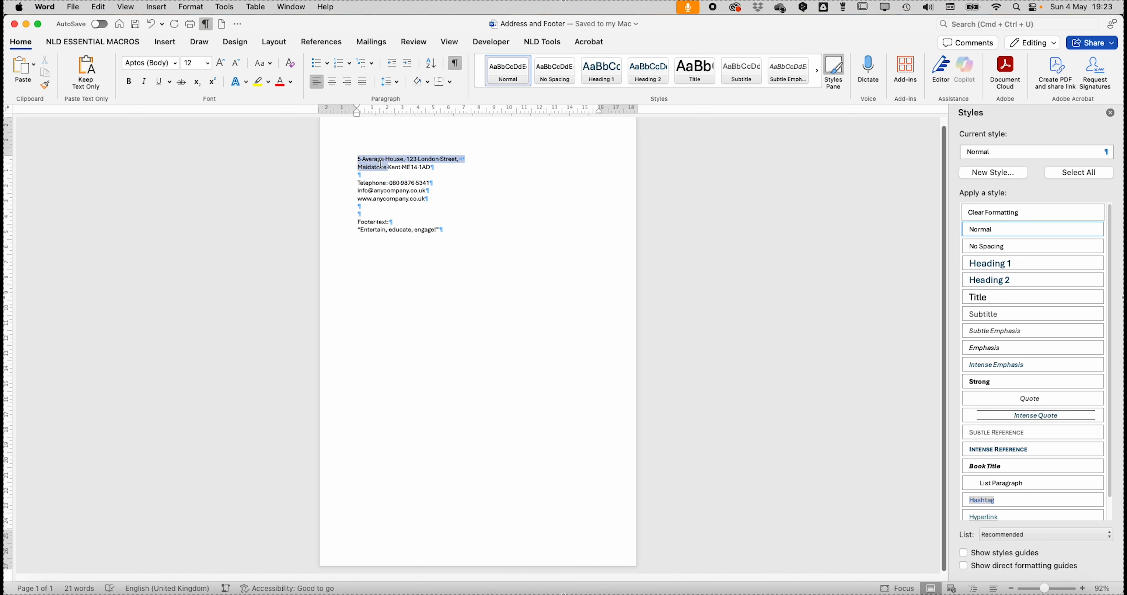
{"action": "left_click_drag", "start_coordinate": [444, 169], "coordinate": [443, 203]}
{"action": "key", "text": "super+c"}
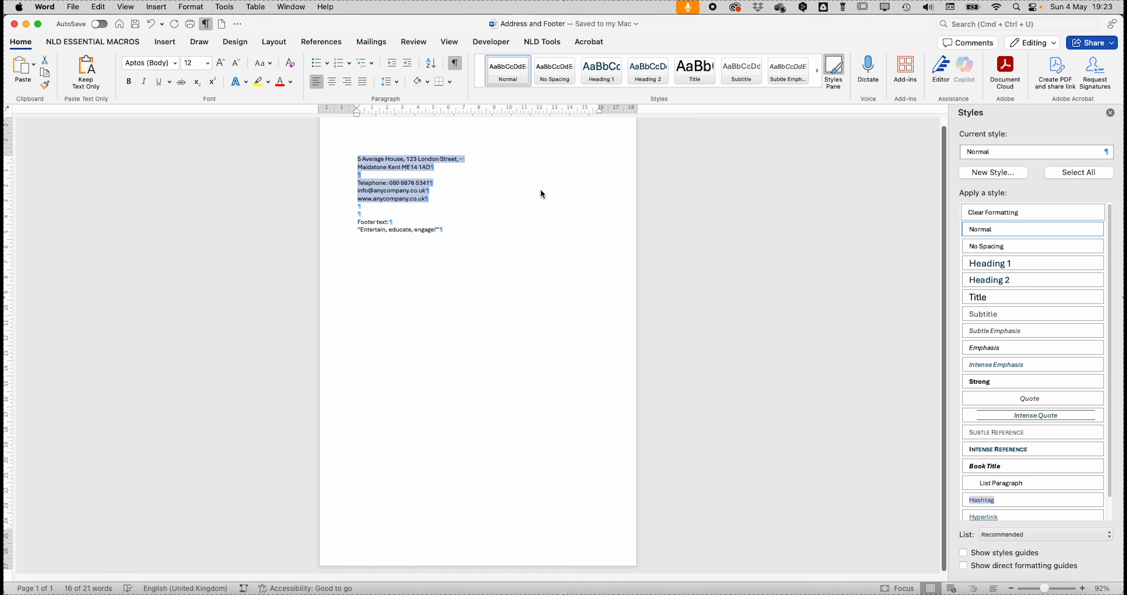
- Paste the copied contact details into the second cell of the first page header table in Part 4 - Page Setup
{"action": "left_click", "coordinate": [299, 7]}
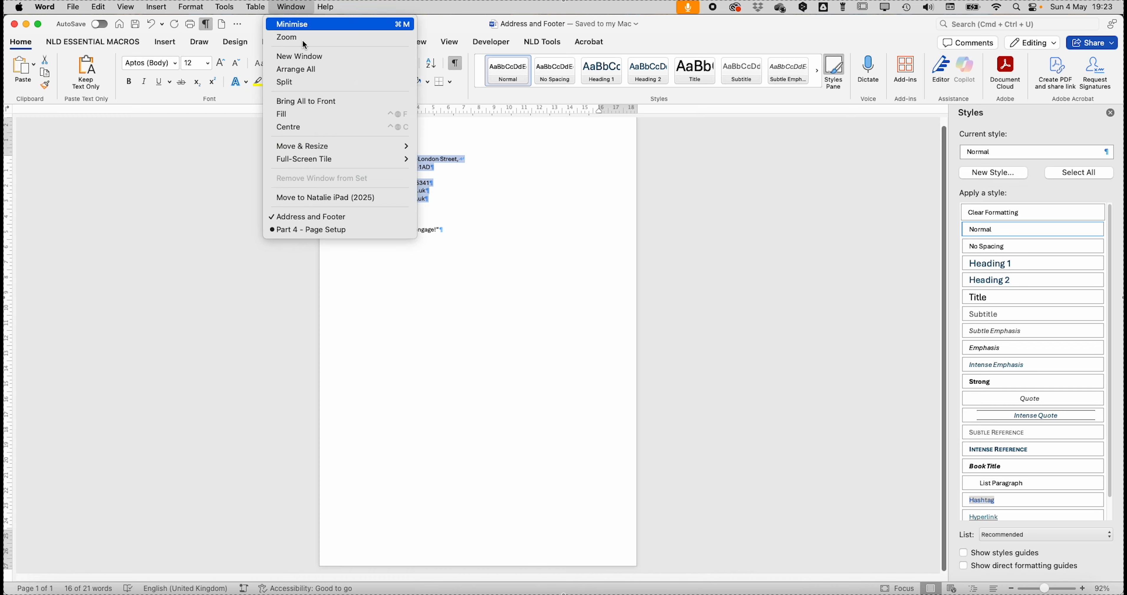
{"action": "left_click", "coordinate": [319, 230]}
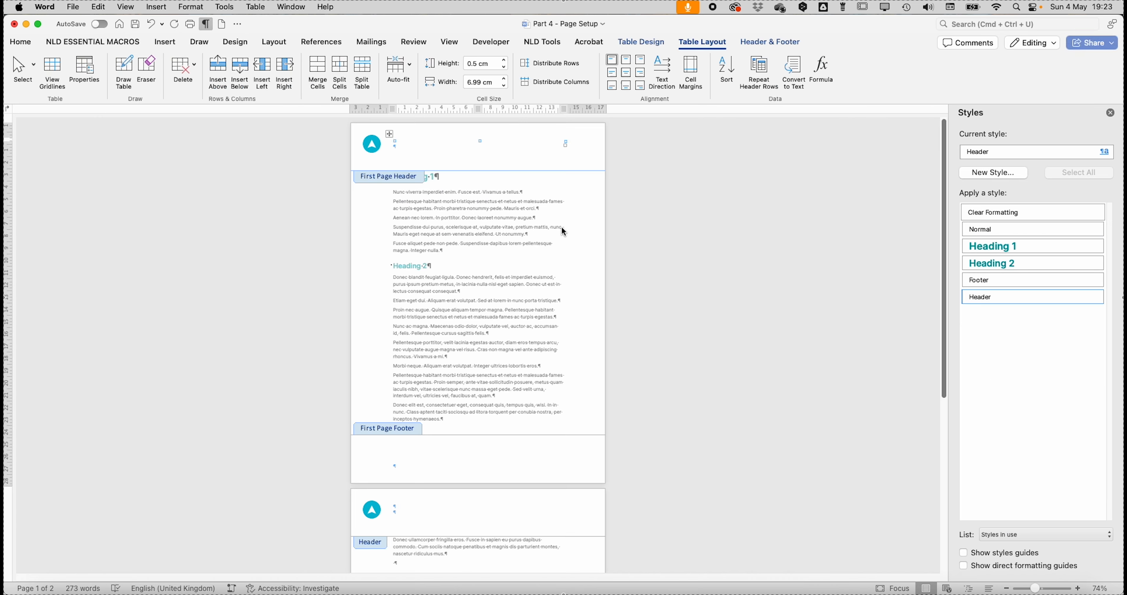
{"action": "left_click", "coordinate": [520, 142]}
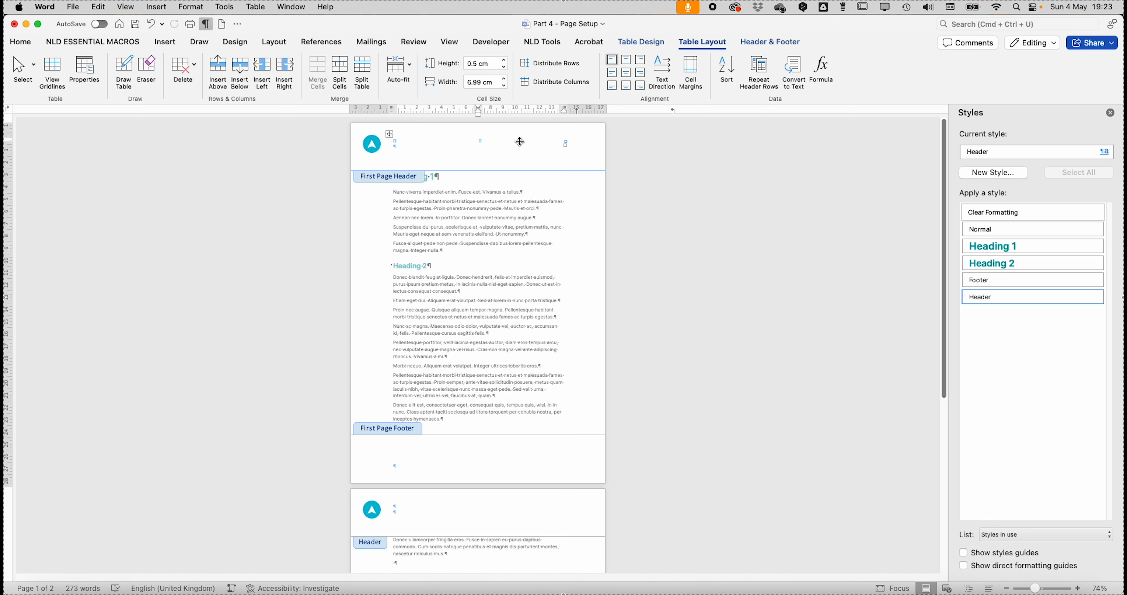
{"action": "key", "text": "super+v"}
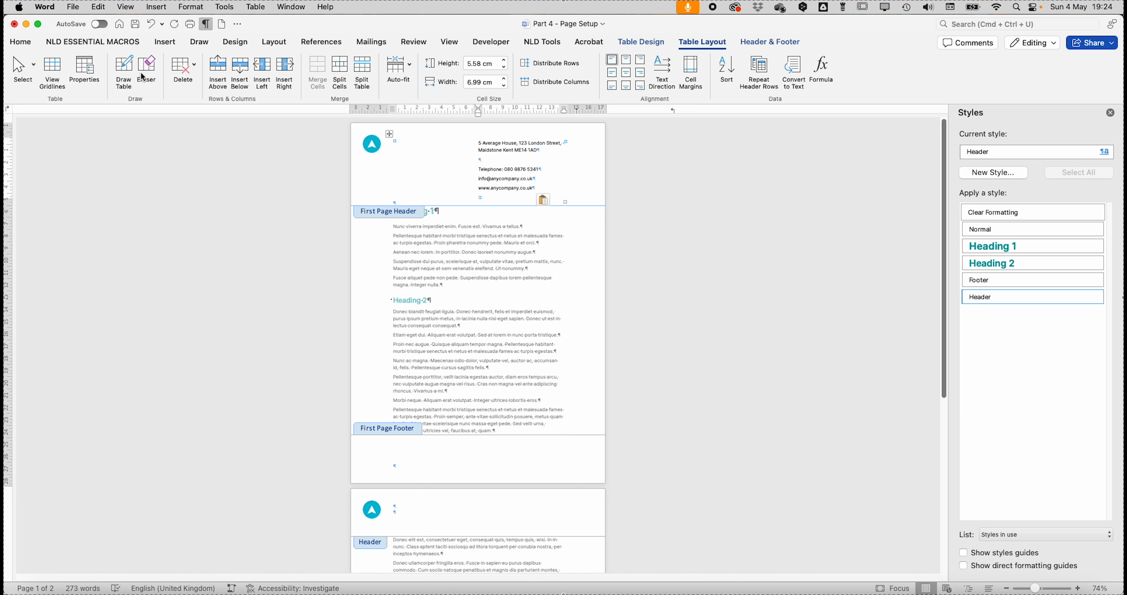
- Apply the Address style to all text in the header table's second cell and align it top right
{"action": "left_click", "coordinate": [20, 42]}
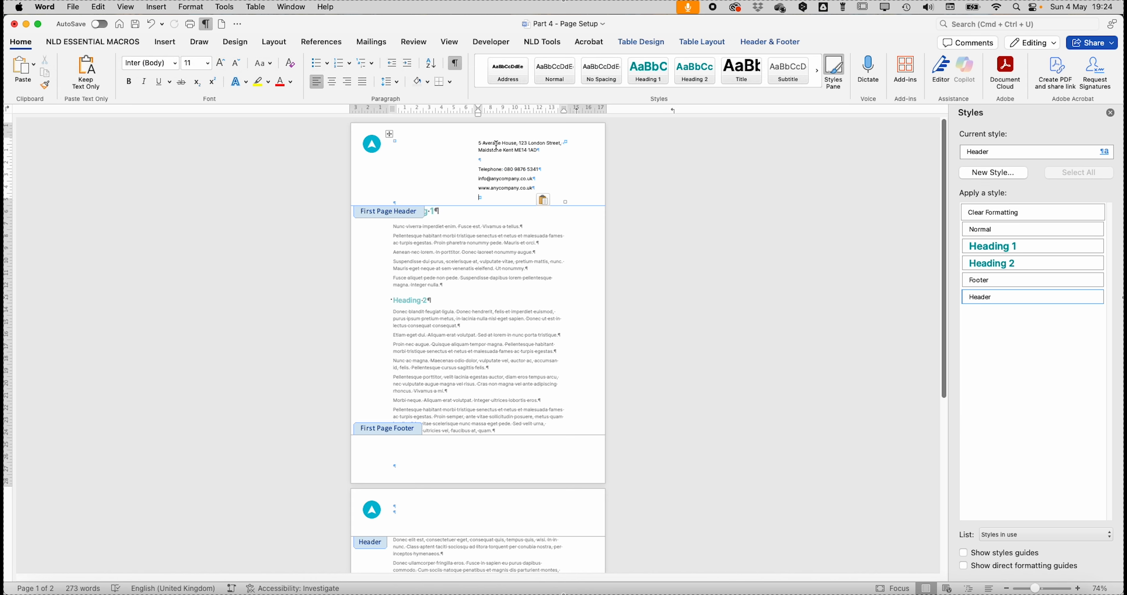
{"action": "left_click_drag", "start_coordinate": [479, 142], "coordinate": [536, 189]}
{"action": "left_click", "coordinate": [480, 145]}
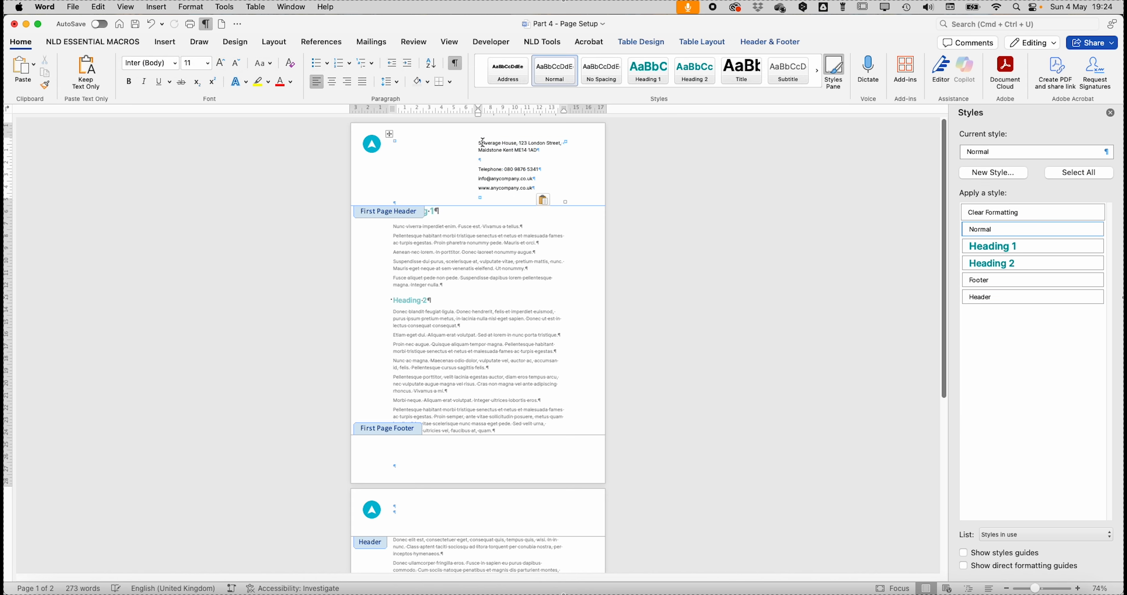
{"action": "left_click", "coordinate": [491, 132]}
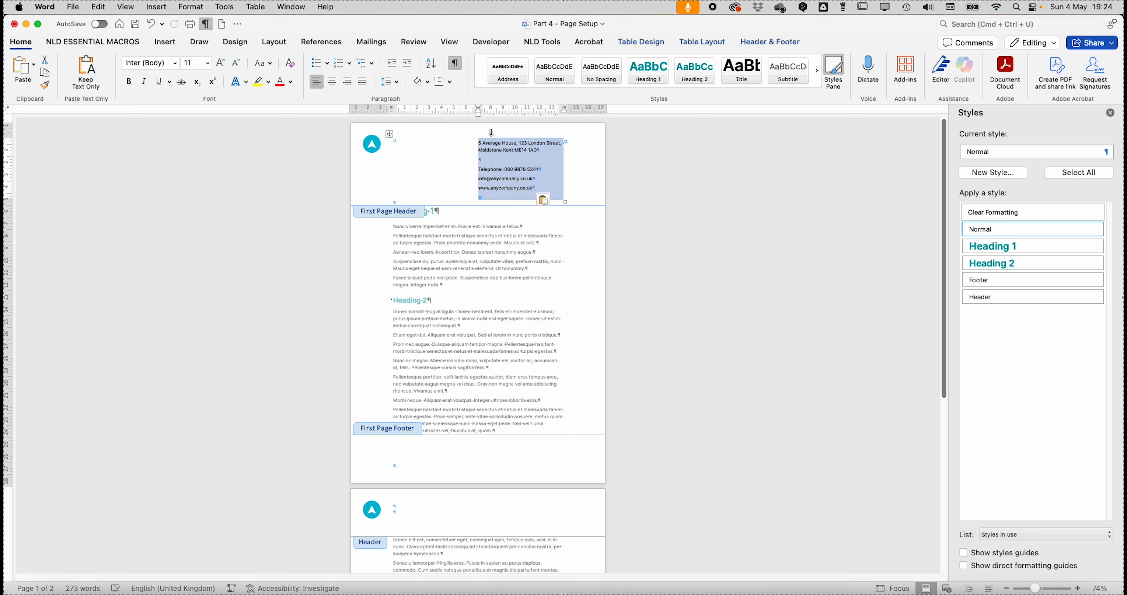
{"action": "left_click", "coordinate": [498, 73]}
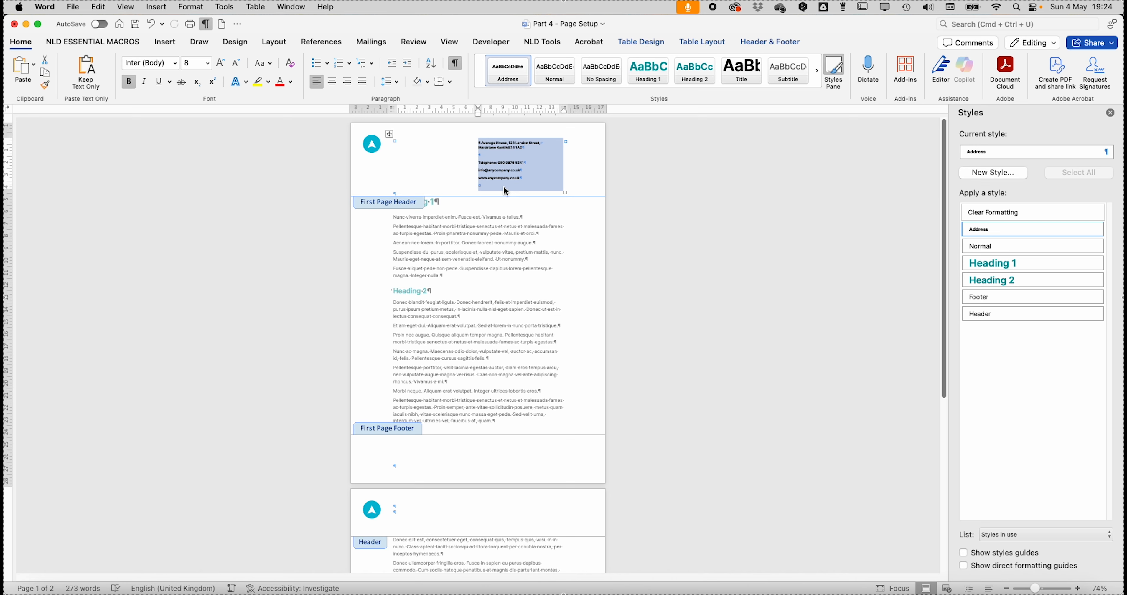
{"action": "left_click", "coordinate": [698, 43]}
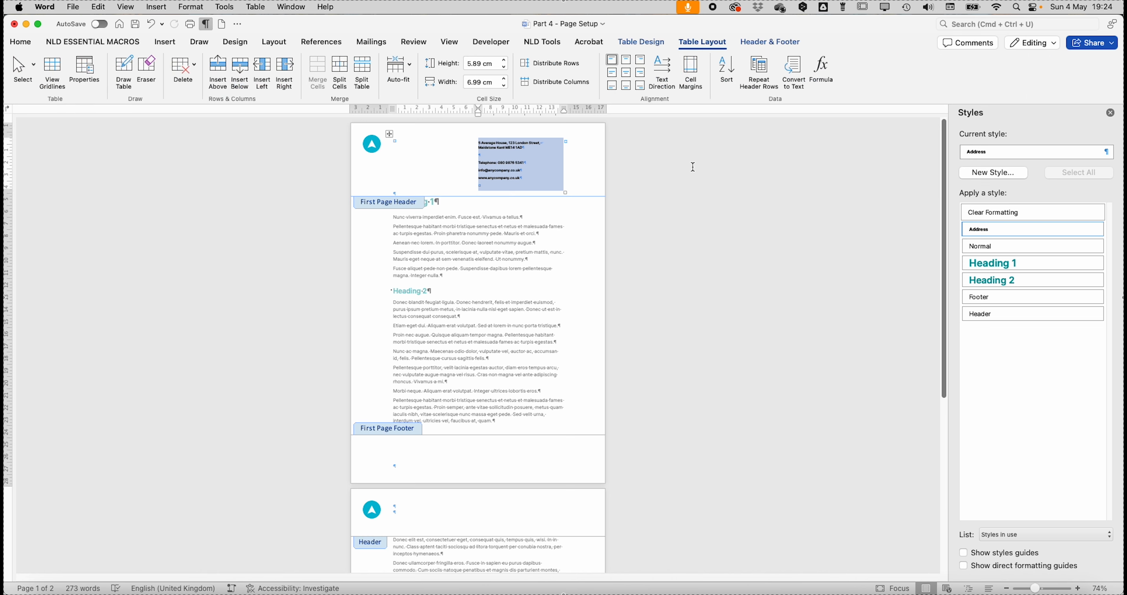
{"action": "left_click", "coordinate": [641, 62]}
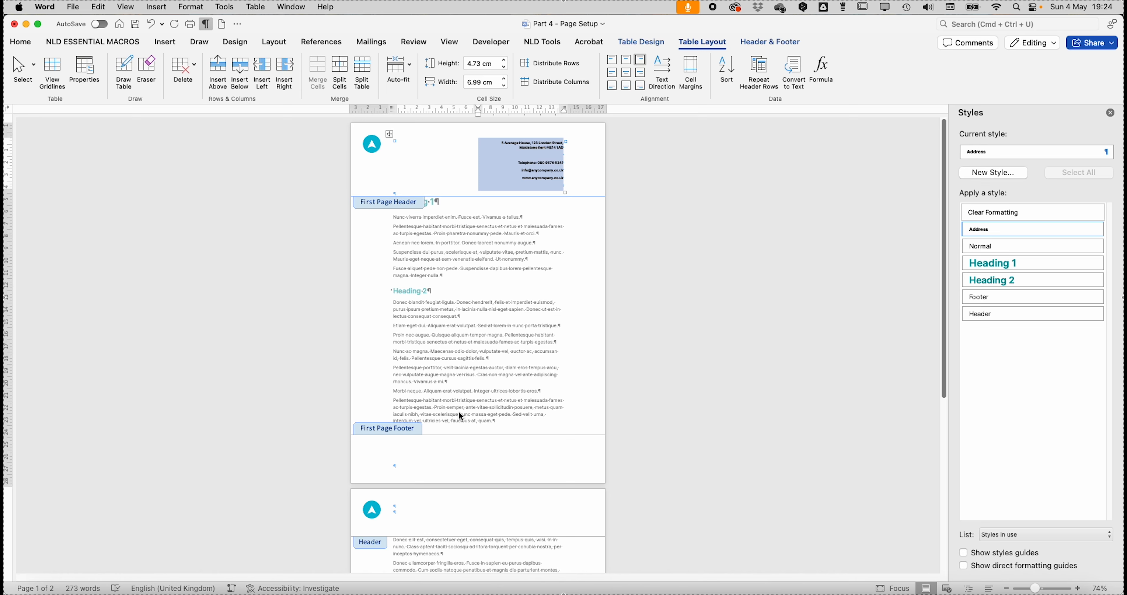
- Insert a table with two columns and one row in the first page footer and remove all its borders
{"action": "left_click", "coordinate": [403, 466]}
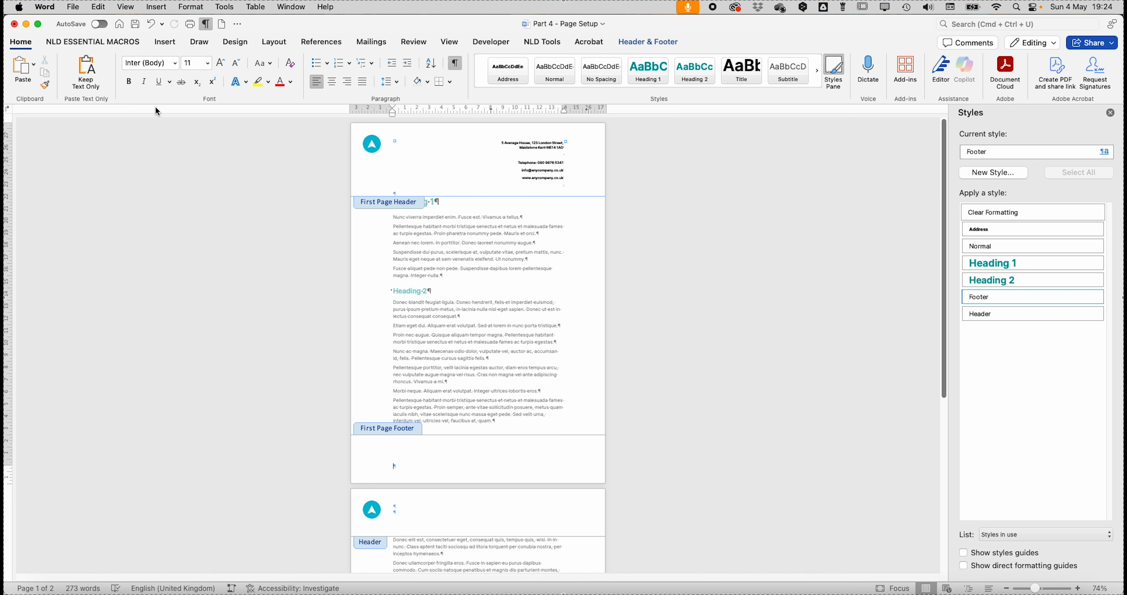
{"action": "left_click", "coordinate": [167, 45]}
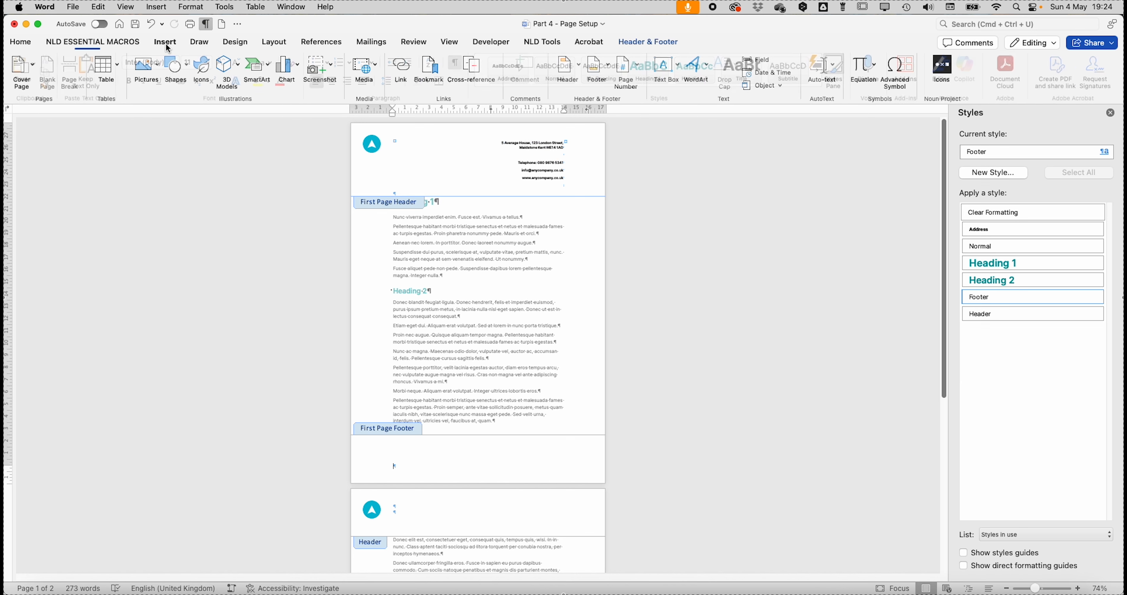
{"action": "left_click", "coordinate": [118, 67]}
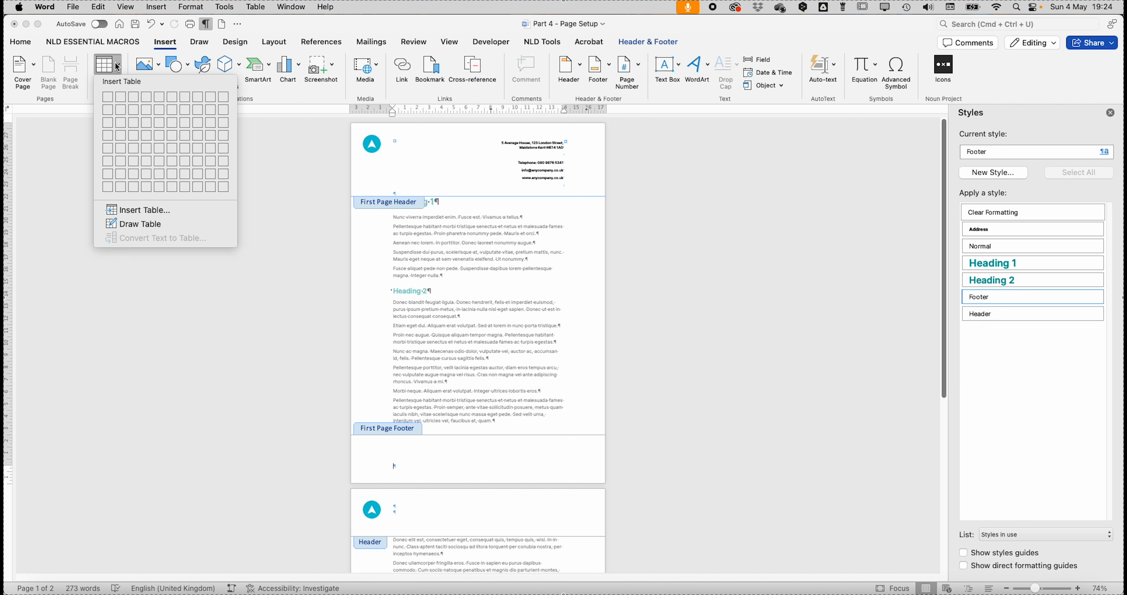
{"action": "left_click", "coordinate": [121, 98]}
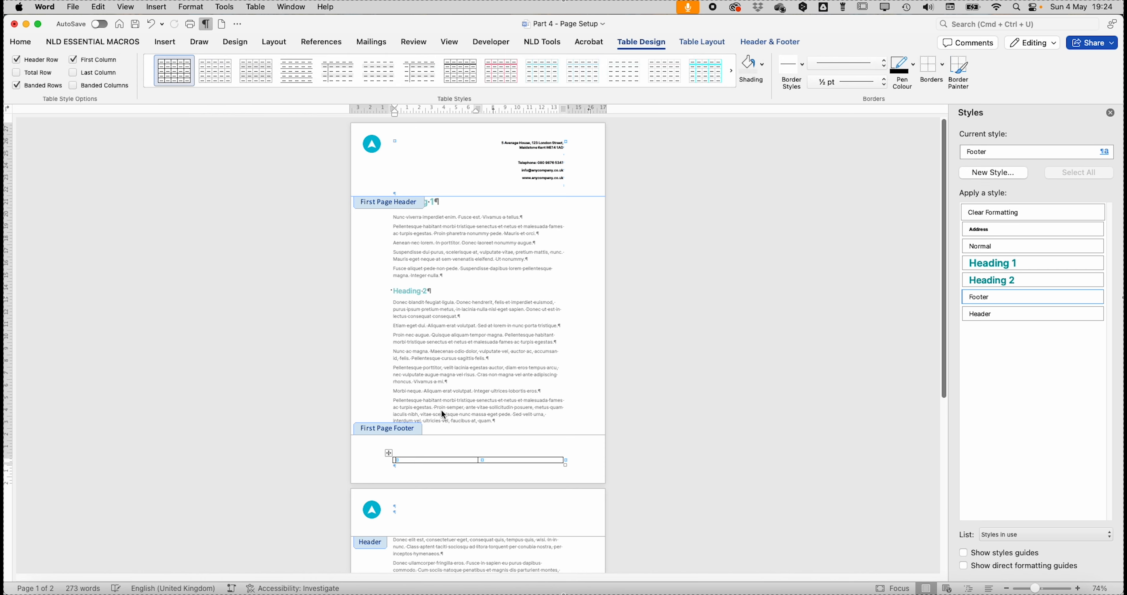
{"action": "left_click", "coordinate": [388, 453]}
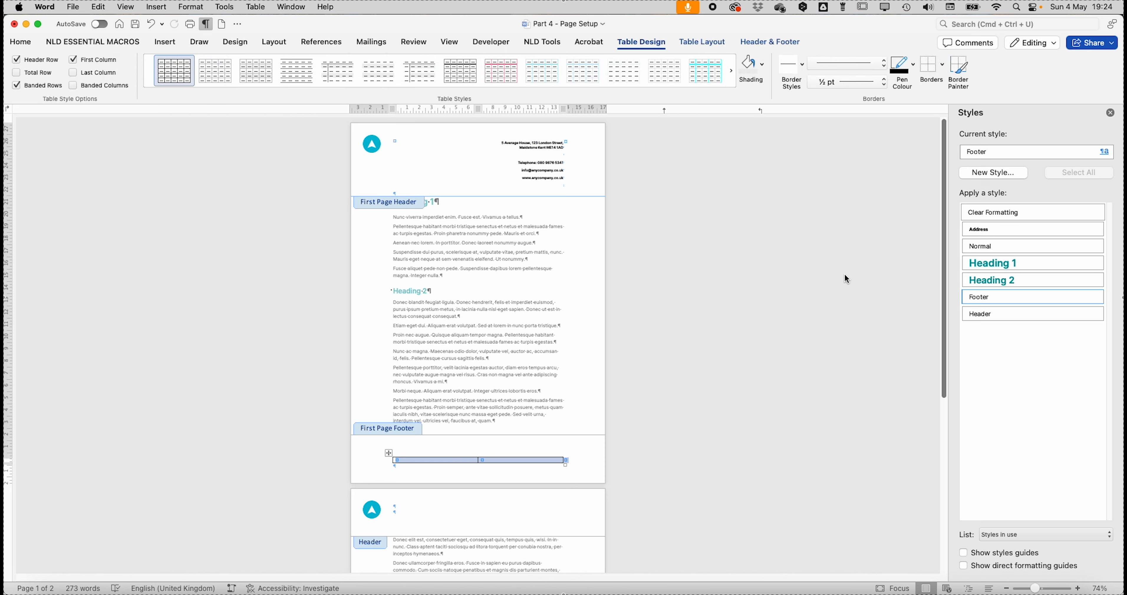
{"action": "left_click", "coordinate": [934, 68]}
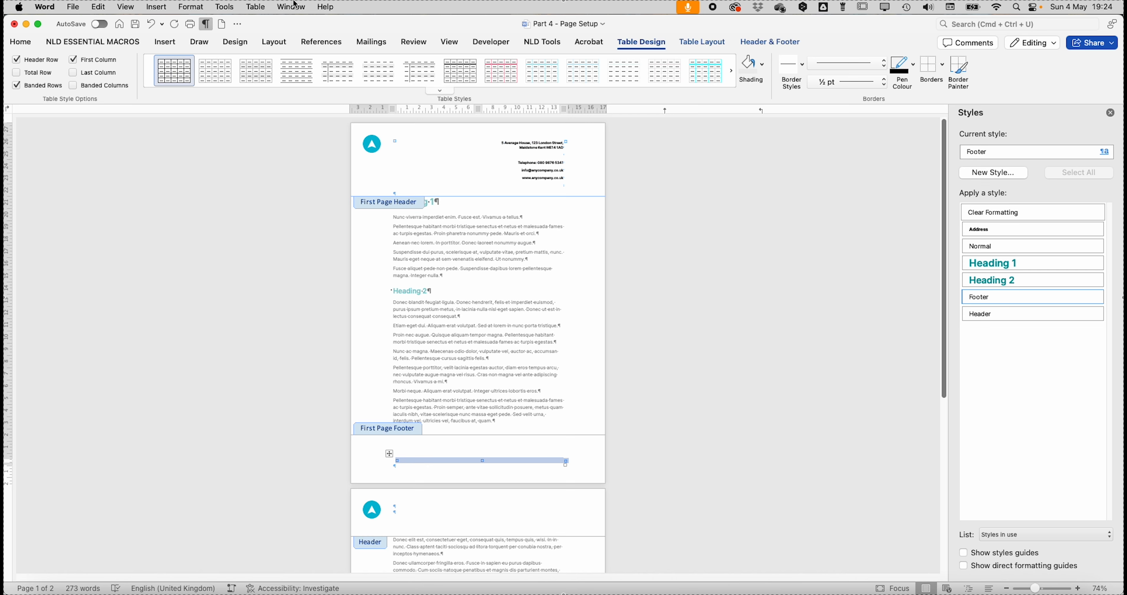
- Copy the footer text line "Entertain, educate, engage!" from the Address and Footer document
{"action": "left_click", "coordinate": [297, 7]}
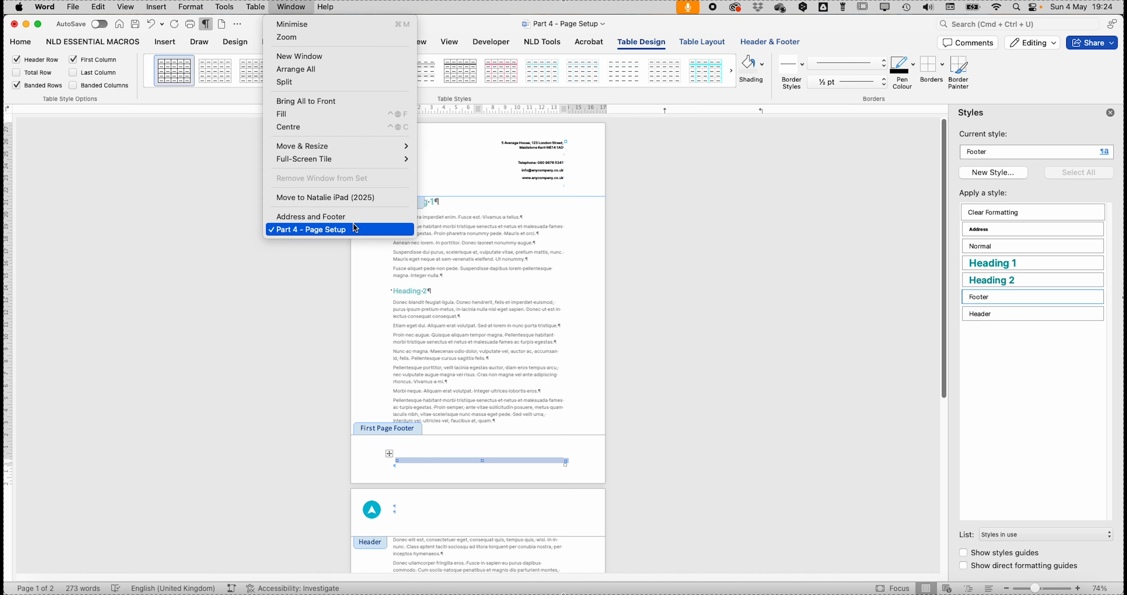
{"action": "left_click", "coordinate": [346, 216]}
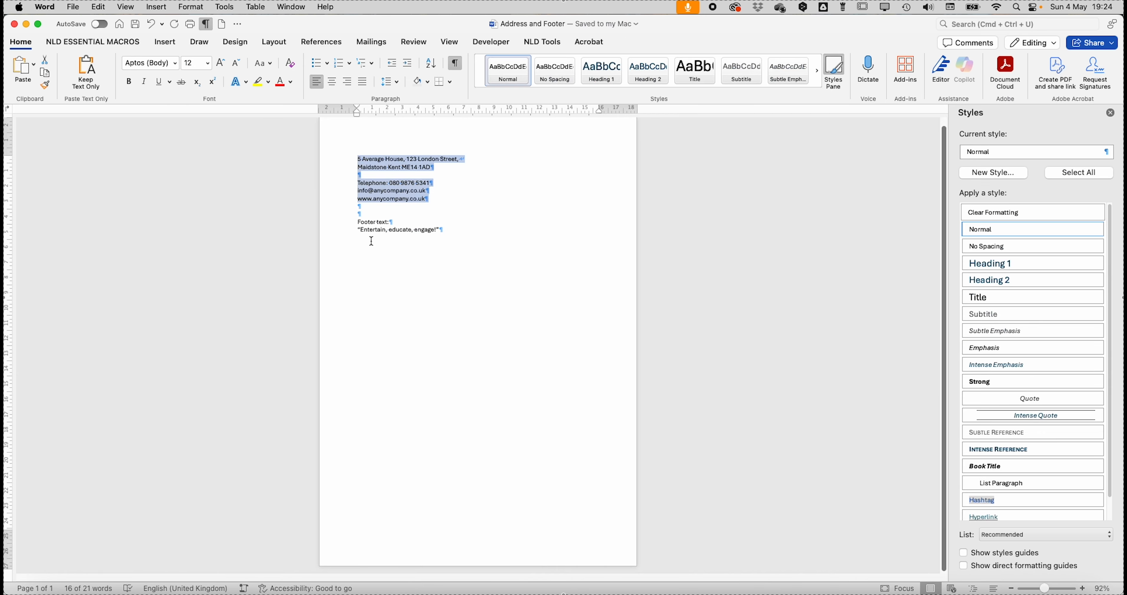
{"action": "left_click", "coordinate": [359, 231]}
{"action": "left_click", "coordinate": [336, 231]}
{"action": "key", "text": "super+c"}
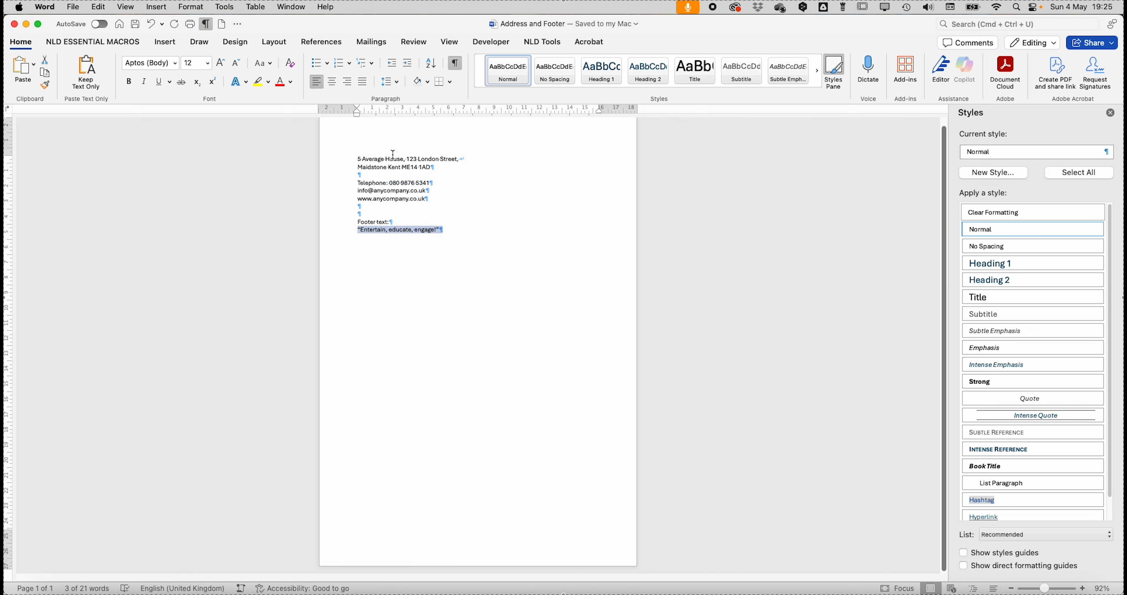
- Paste the slogan into the first cell of the first page footer table and delete the extra empty paragraph below it
{"action": "left_click", "coordinate": [289, 6]}
{"action": "left_click", "coordinate": [331, 229]}
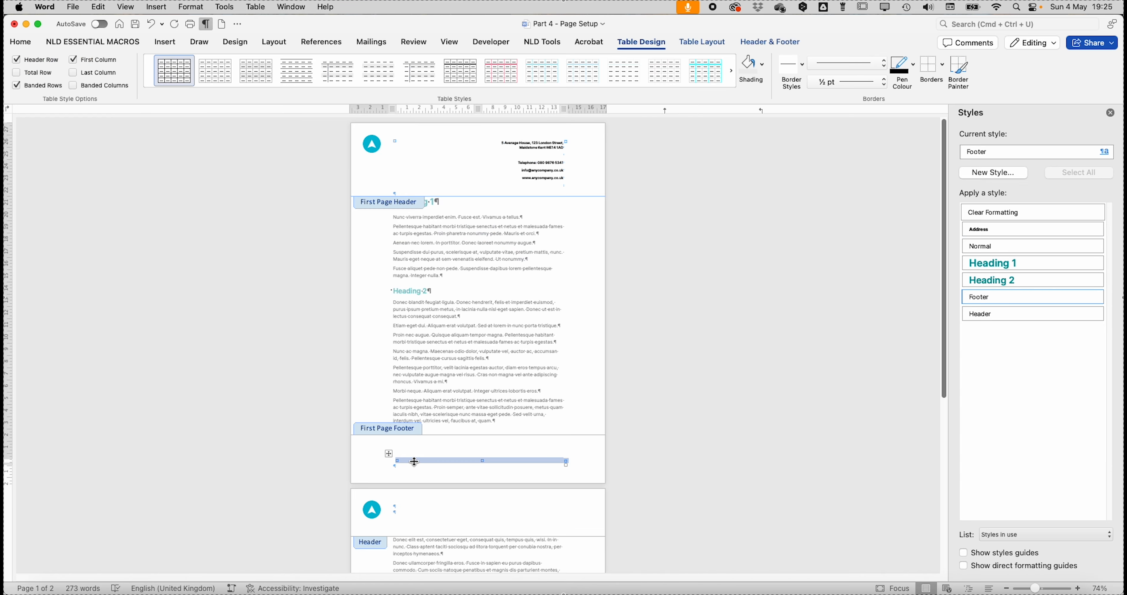
{"action": "left_click", "coordinate": [415, 461]}
{"action": "key", "text": "super+v"}
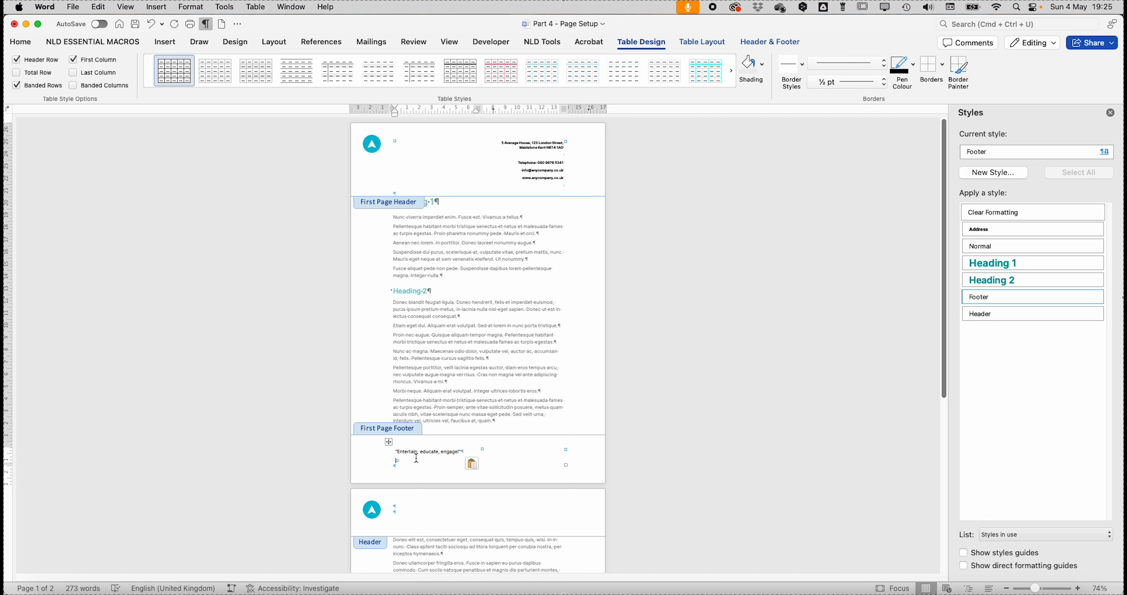
{"action": "key", "text": "BackSpace"}
- Enter "Page" followed by a Page field in the second cell of the first page footer table
{"action": "left_click", "coordinate": [495, 457]}
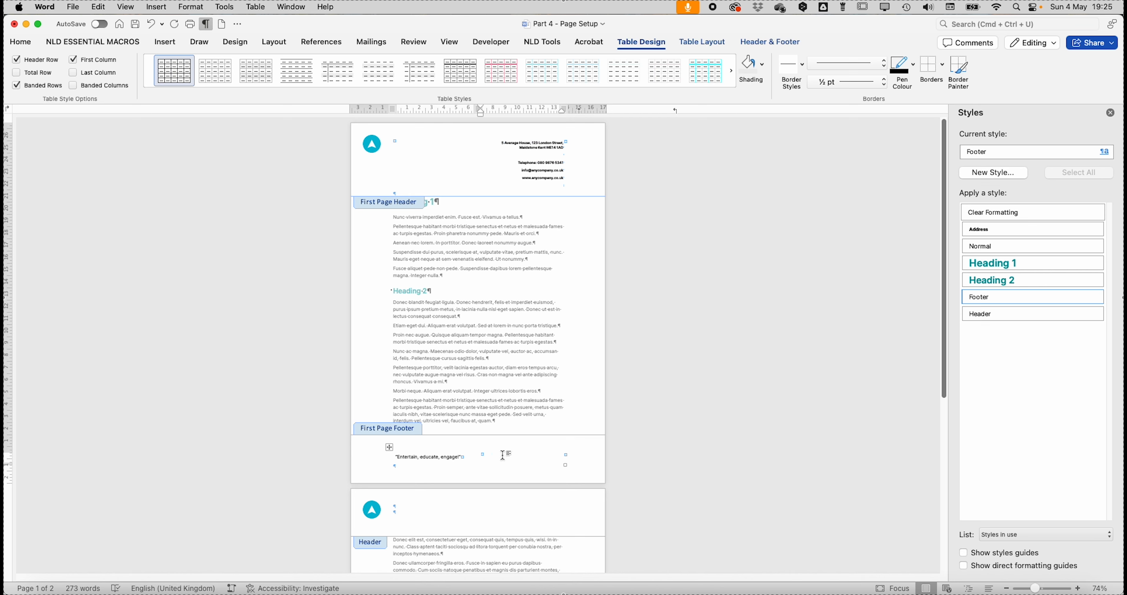
{"action": "type", "text": "Page"}
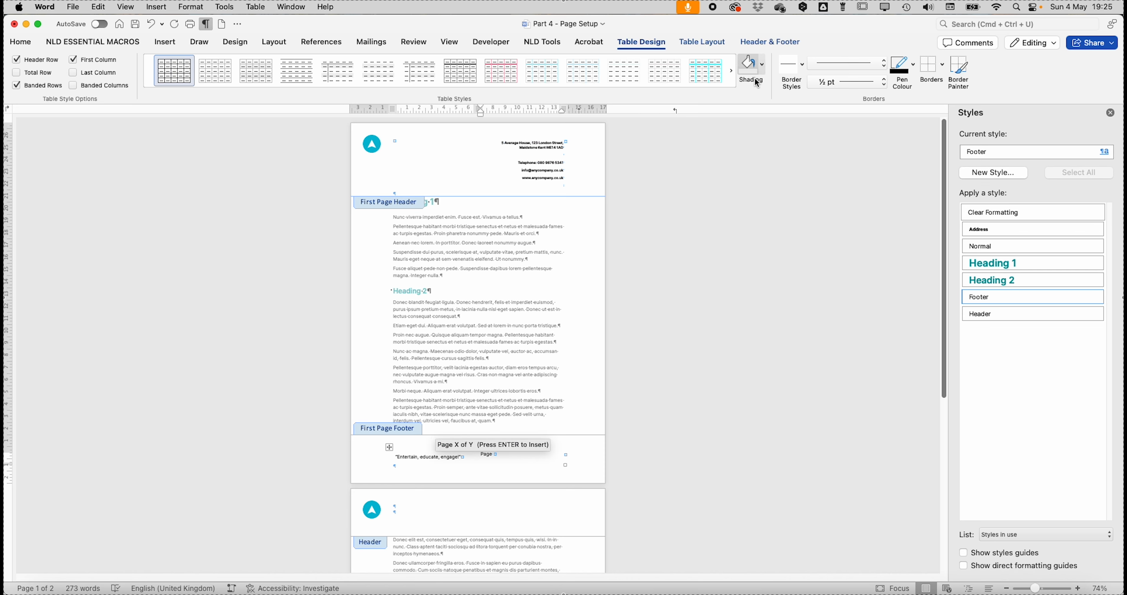
{"action": "left_click", "coordinate": [766, 43]}
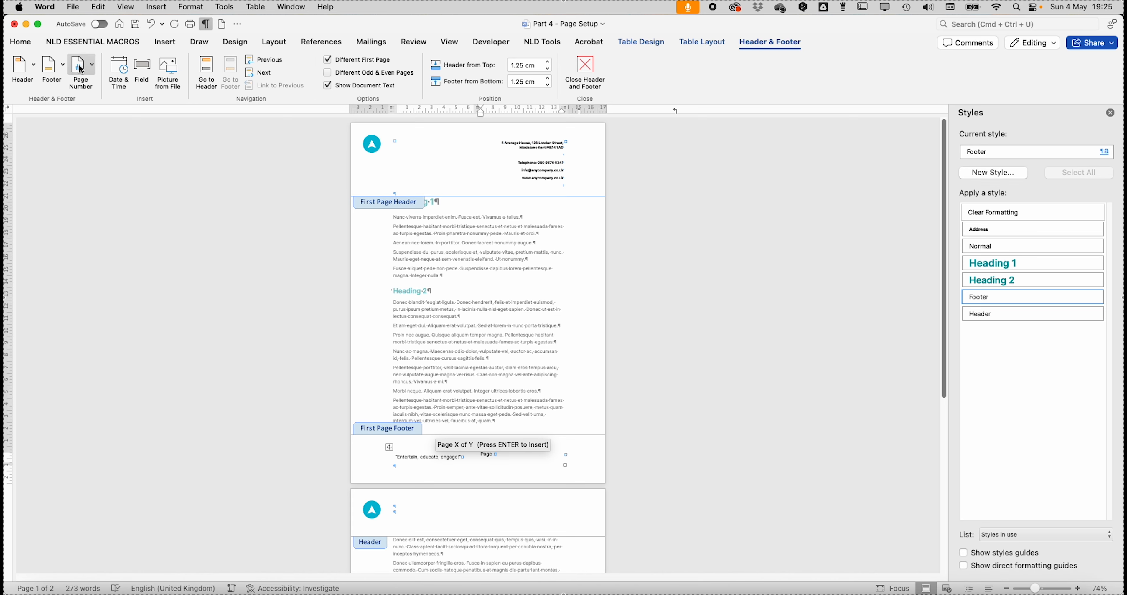
{"action": "left_click", "coordinate": [142, 67]}
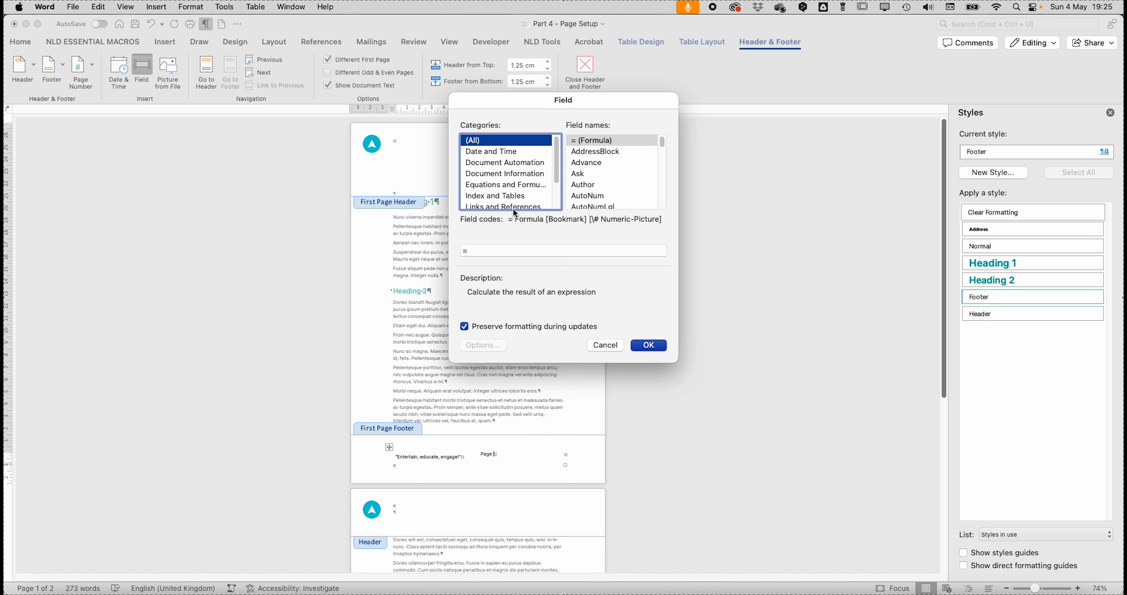
{"action": "left_click", "coordinate": [592, 163]}
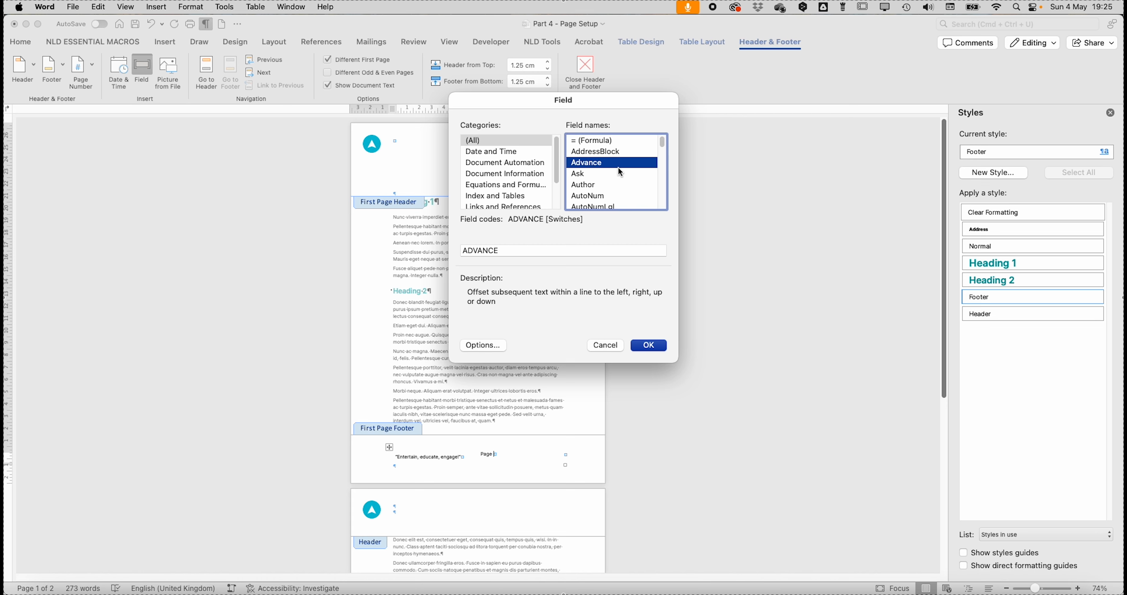
{"action": "key", "text": "p"}
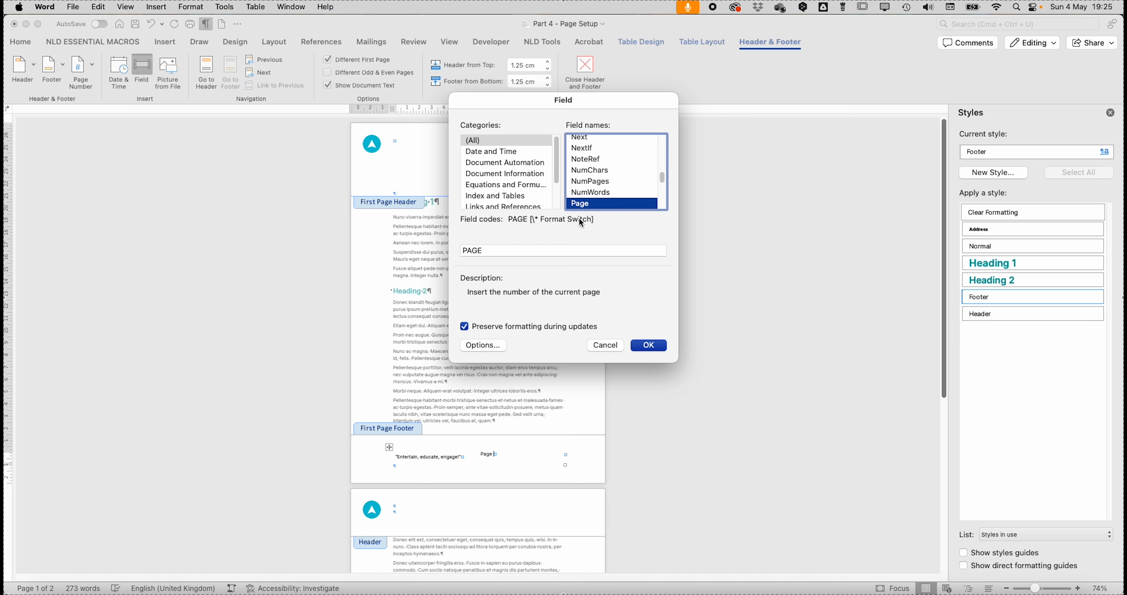
{"action": "left_click", "coordinate": [648, 345]}
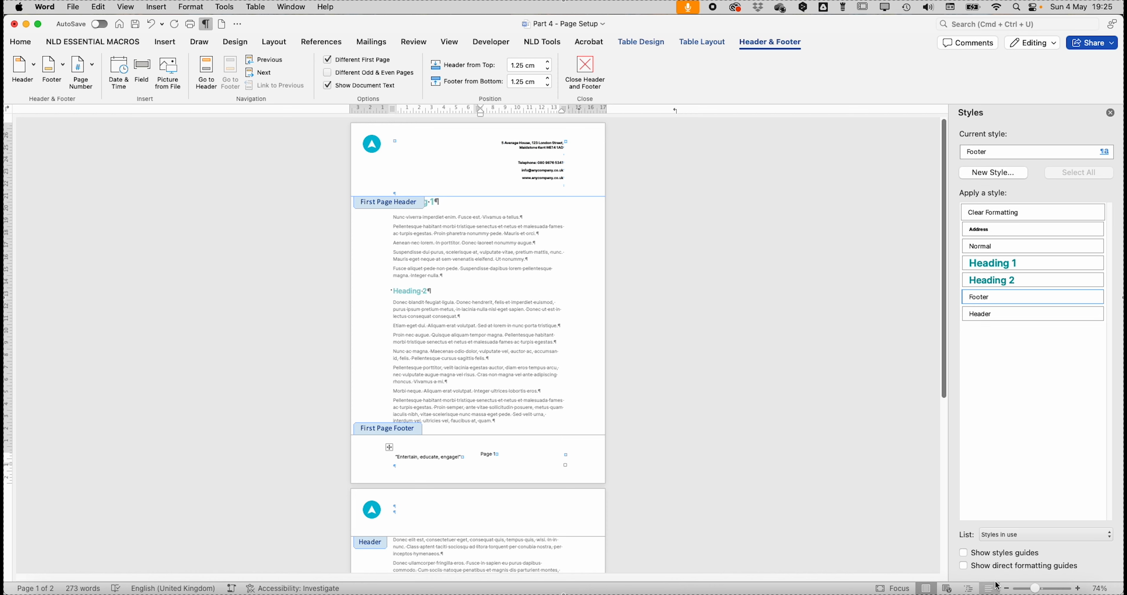
- Align the page number text top right in its cell of the first page footer table
{"action": "left_click", "coordinate": [1050, 588]}
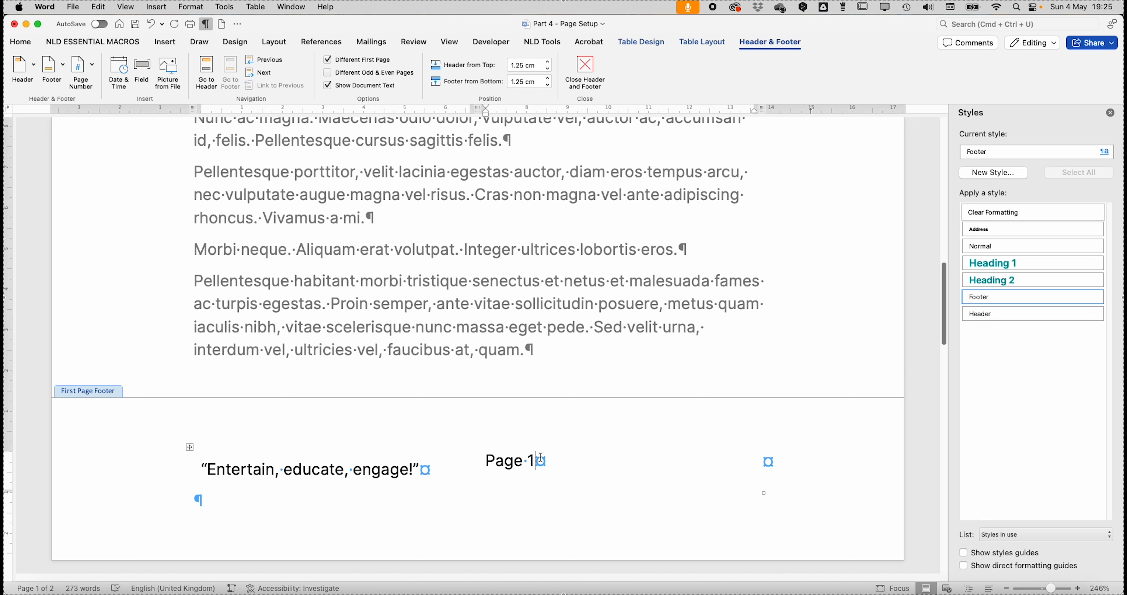
{"action": "left_click", "coordinate": [703, 44]}
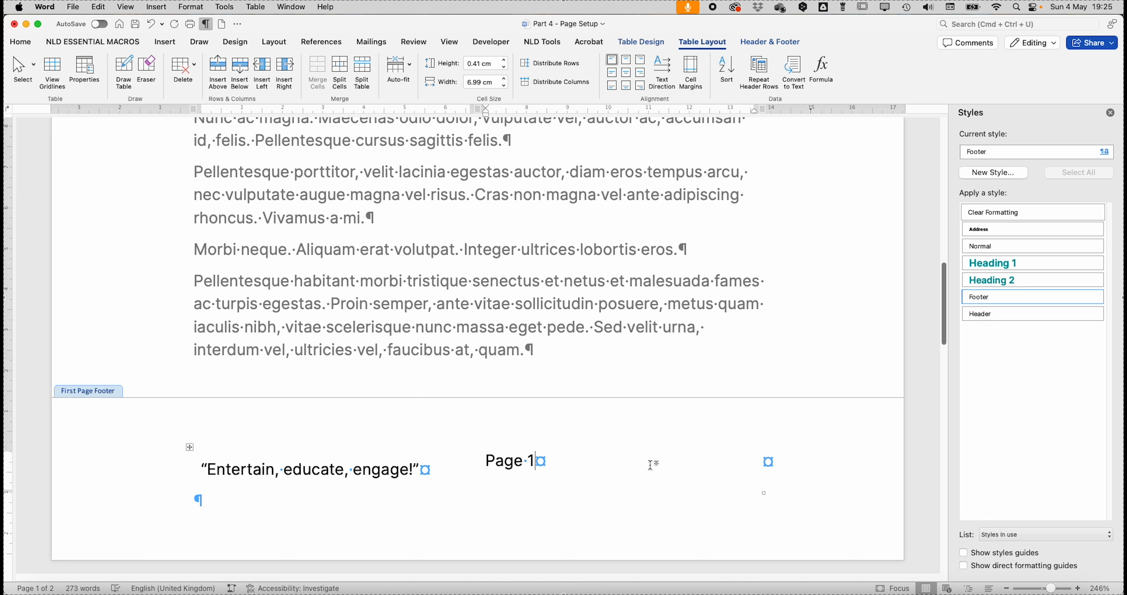
{"action": "left_click", "coordinate": [641, 64]}
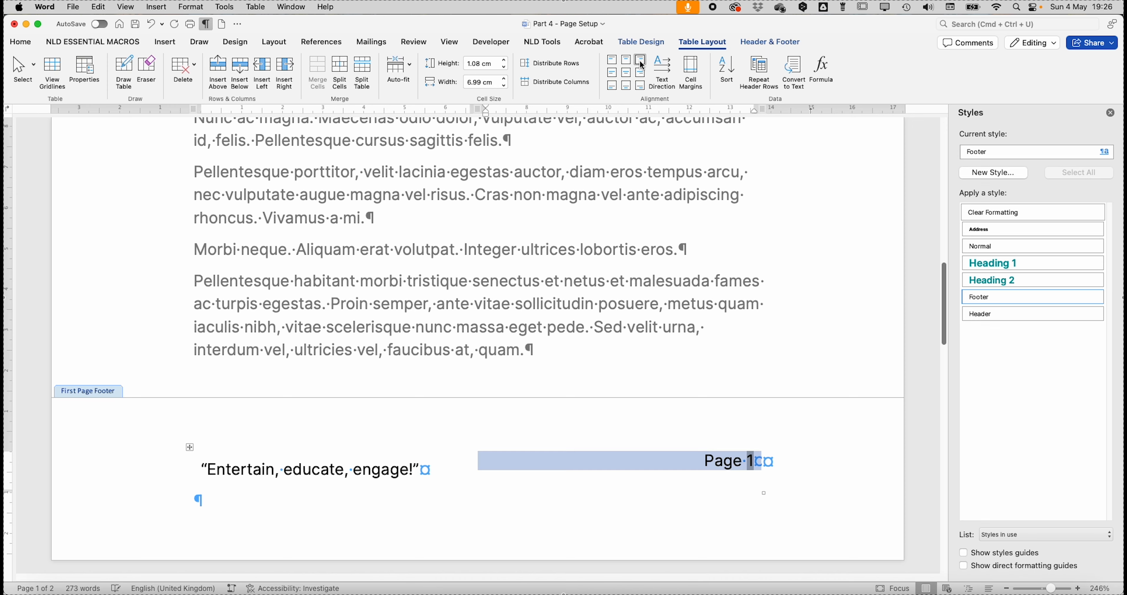
{"action": "left_click", "coordinate": [528, 463]}
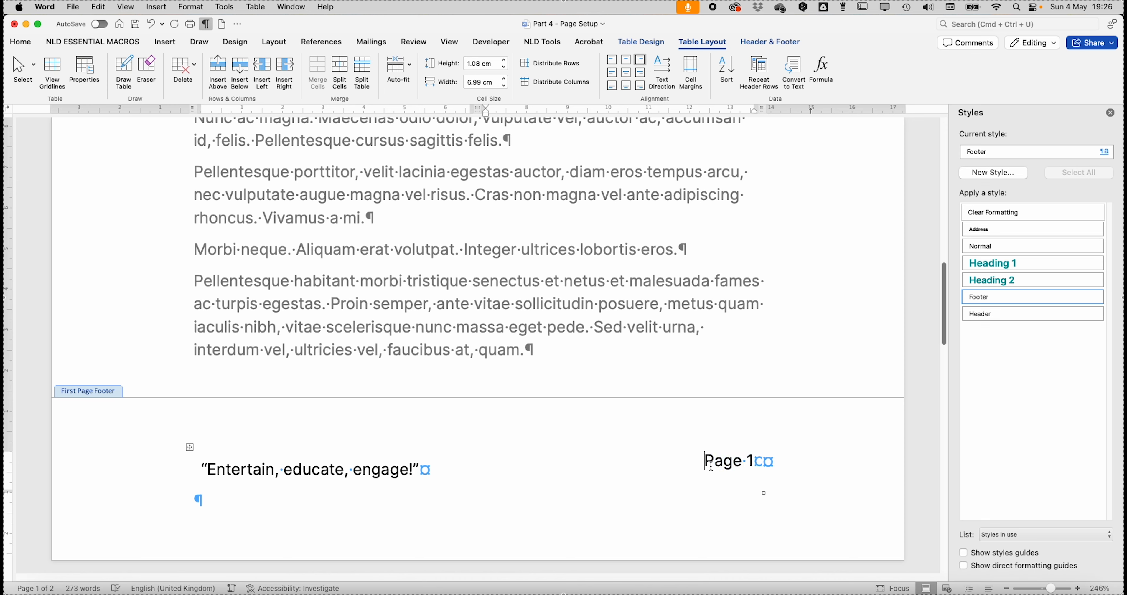
- Set the paragraph spacing before and after to 0 pt for the whole first page footer table
{"action": "left_click", "coordinate": [192, 447]}
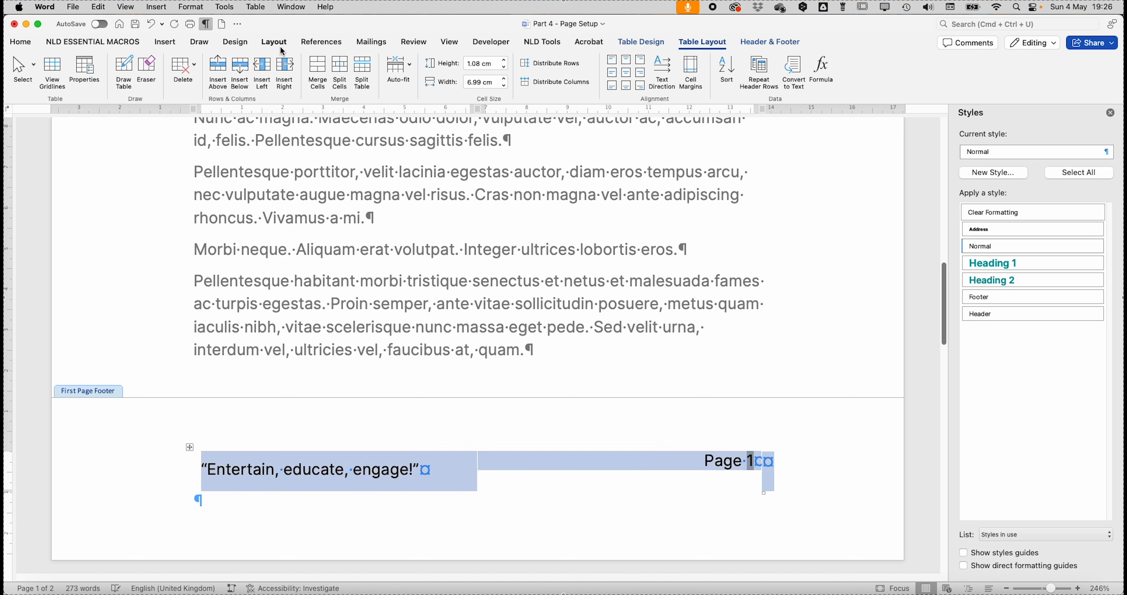
{"action": "left_click", "coordinate": [274, 42]}
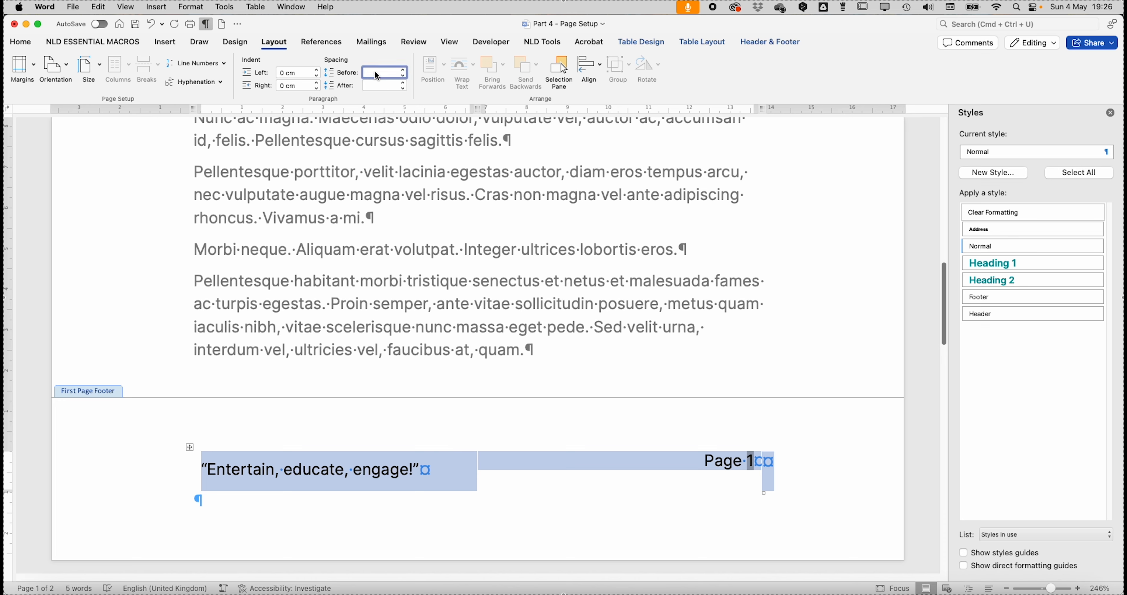
{"action": "left_click", "coordinate": [379, 86]}
{"action": "type", "text": "0"}
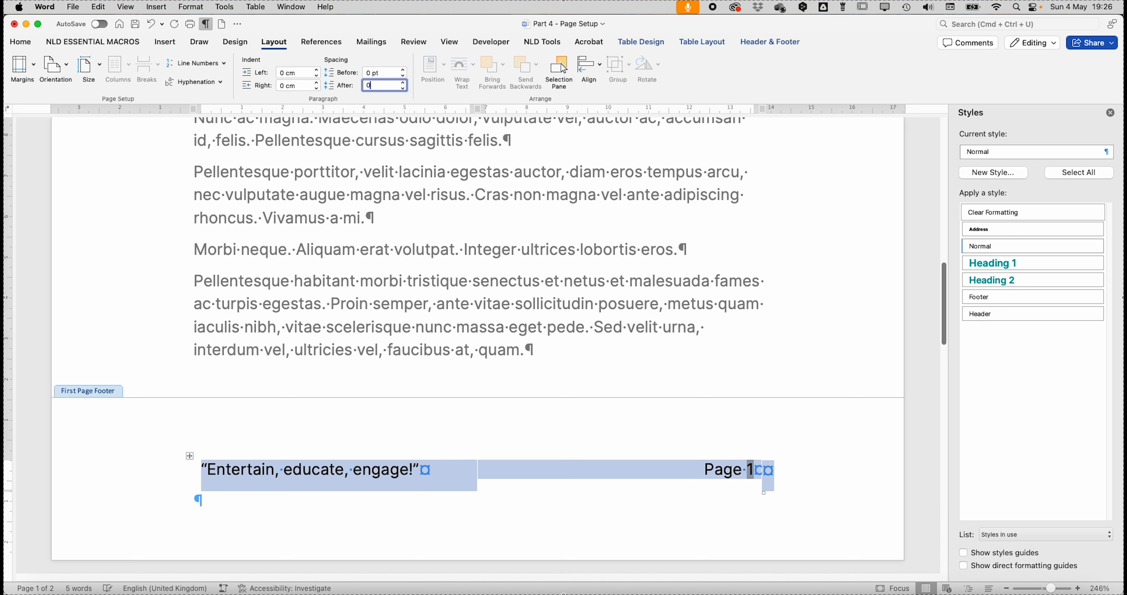
{"action": "left_click", "coordinate": [380, 73]}
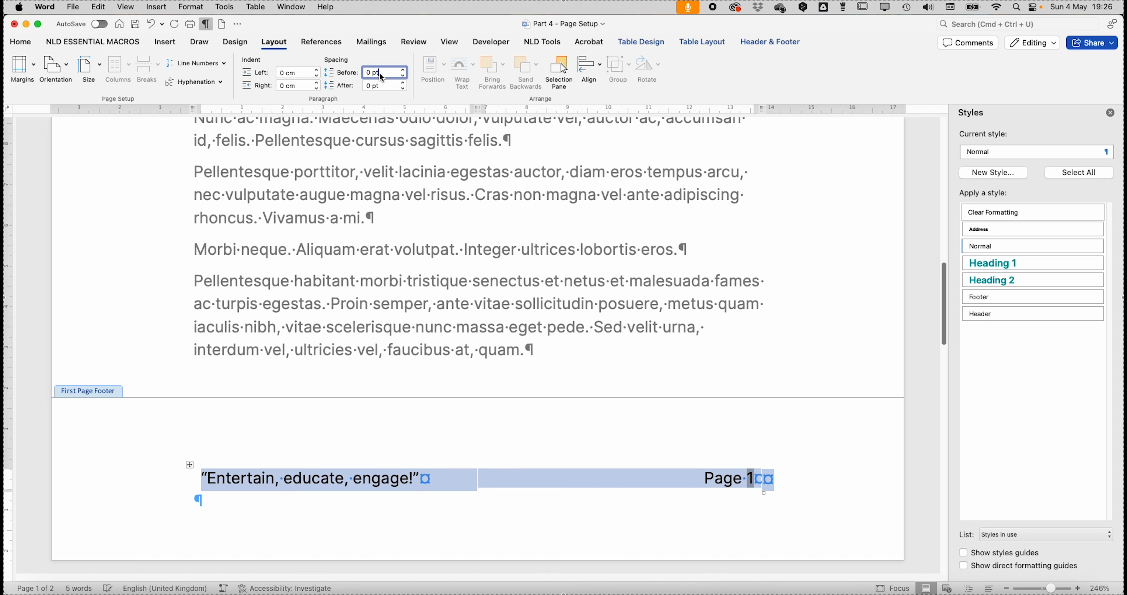
{"action": "left_click", "coordinate": [538, 471]}
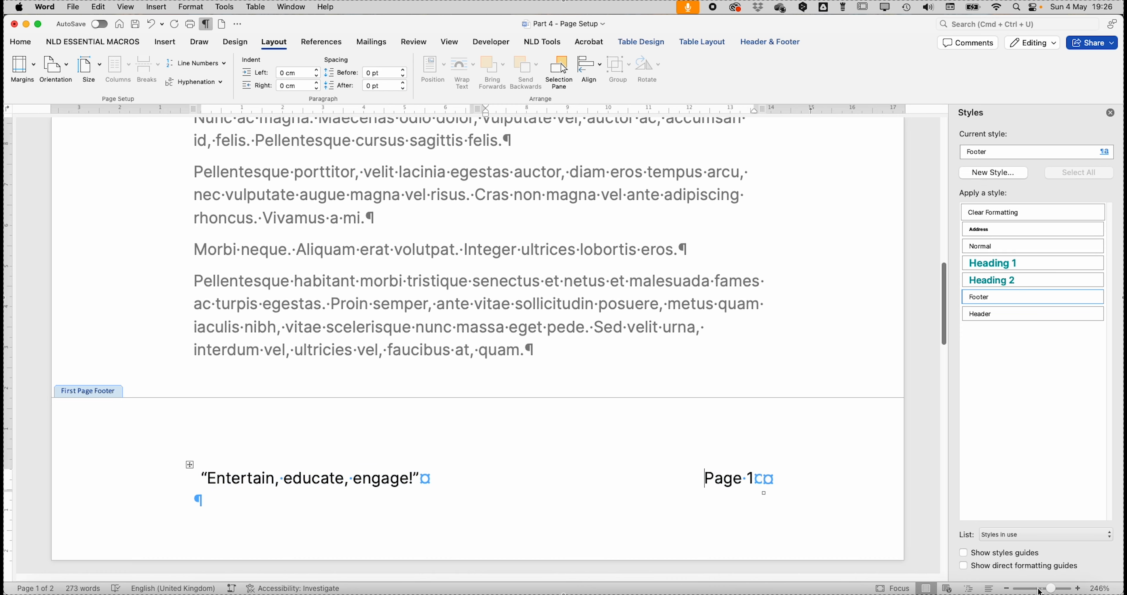
- Copy the entire first page footer table and paste it into the footer of page 2
{"action": "left_click_drag", "start_coordinate": [1041, 590], "coordinate": [1033, 591]}
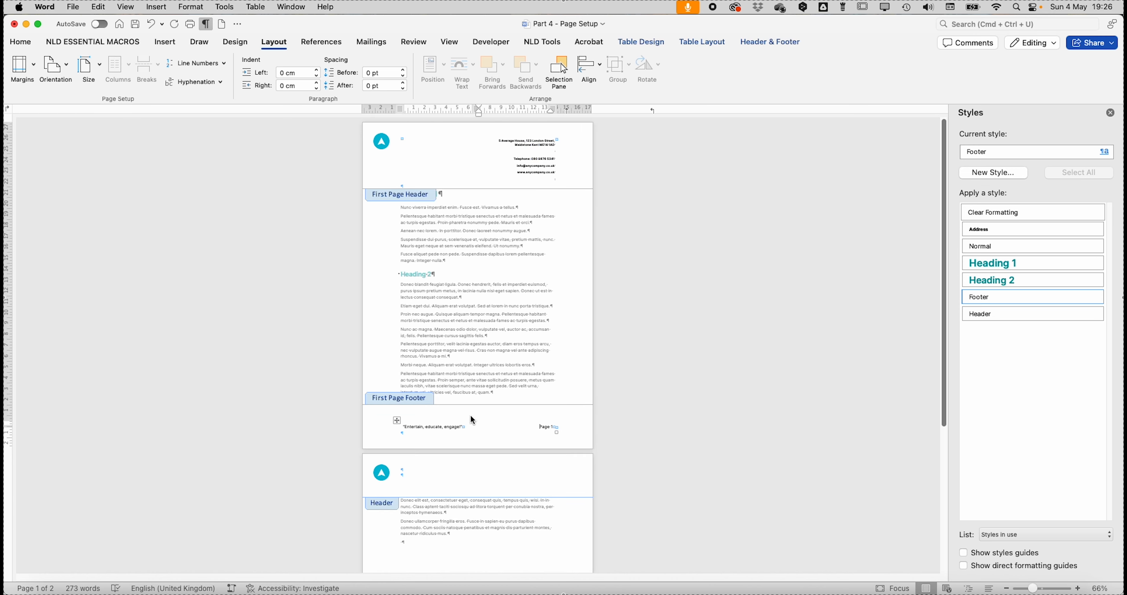
{"action": "left_click", "coordinate": [396, 421]}
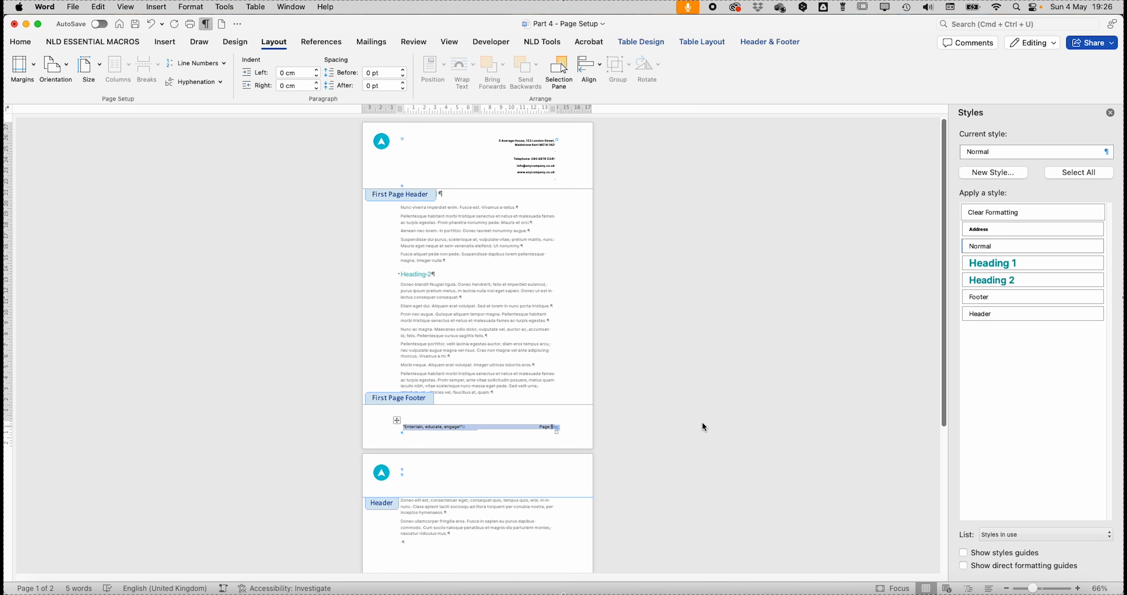
{"action": "scroll", "coordinate": [668, 396], "scroll_direction": "down", "scroll_amount": 8}
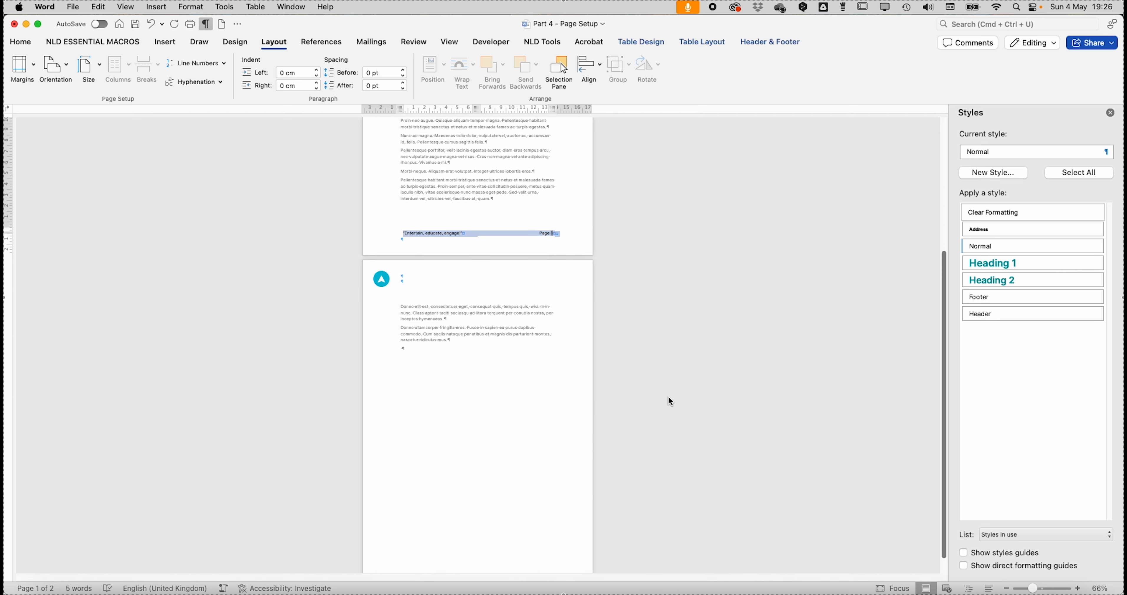
{"action": "left_click", "coordinate": [403, 560]}
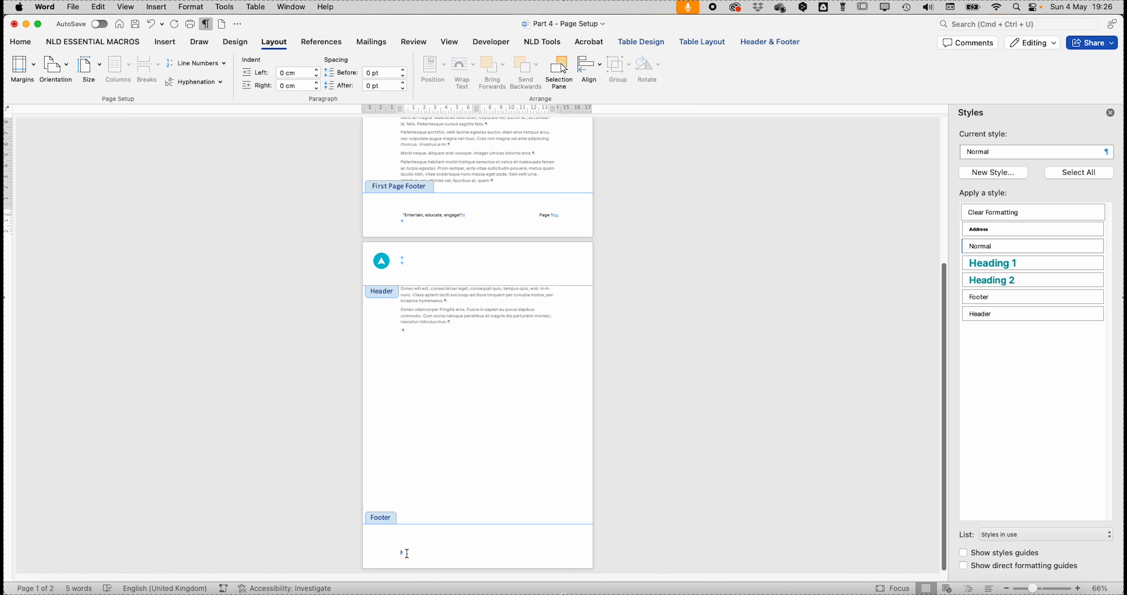
{"action": "type", "text": "\"Entertain, educate, engage!\"\tPage 2"}
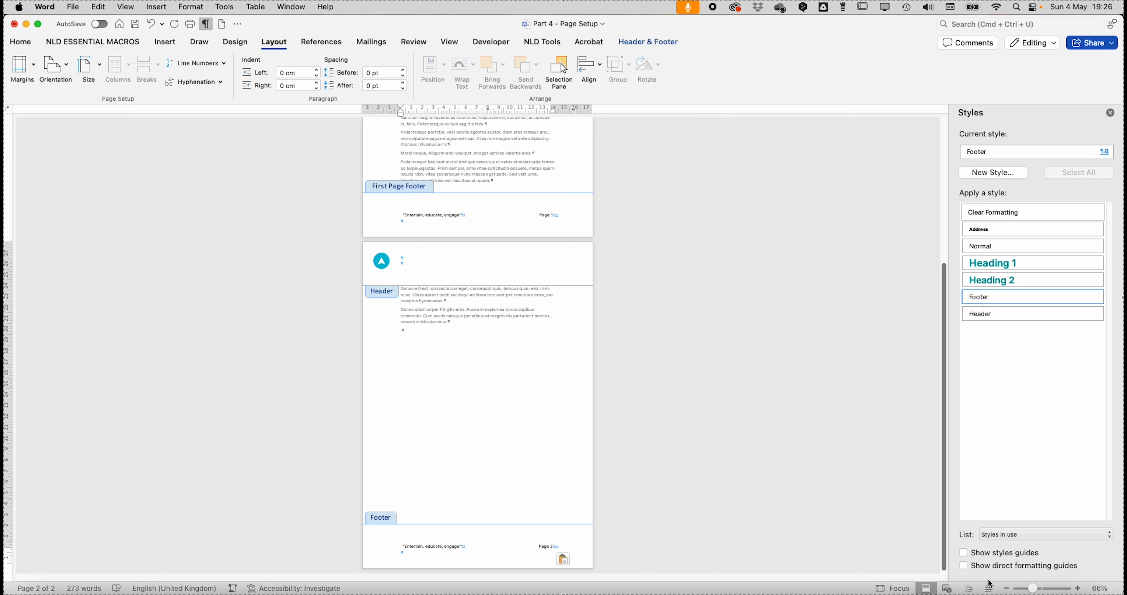
{"action": "left_click", "coordinate": [1054, 589]}
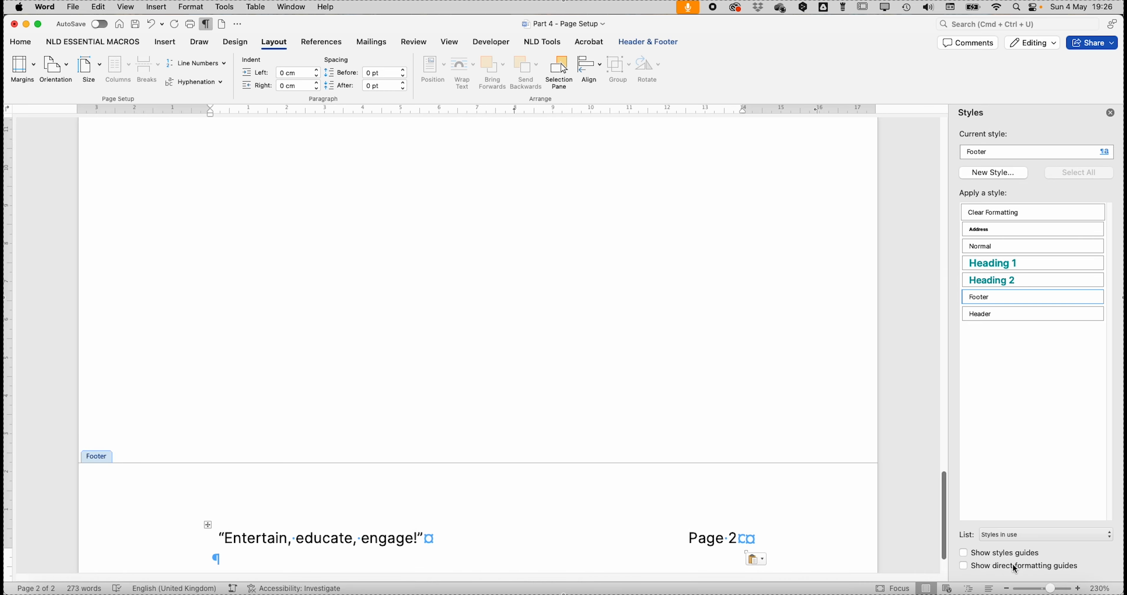
{"action": "left_click", "coordinate": [1035, 589]}
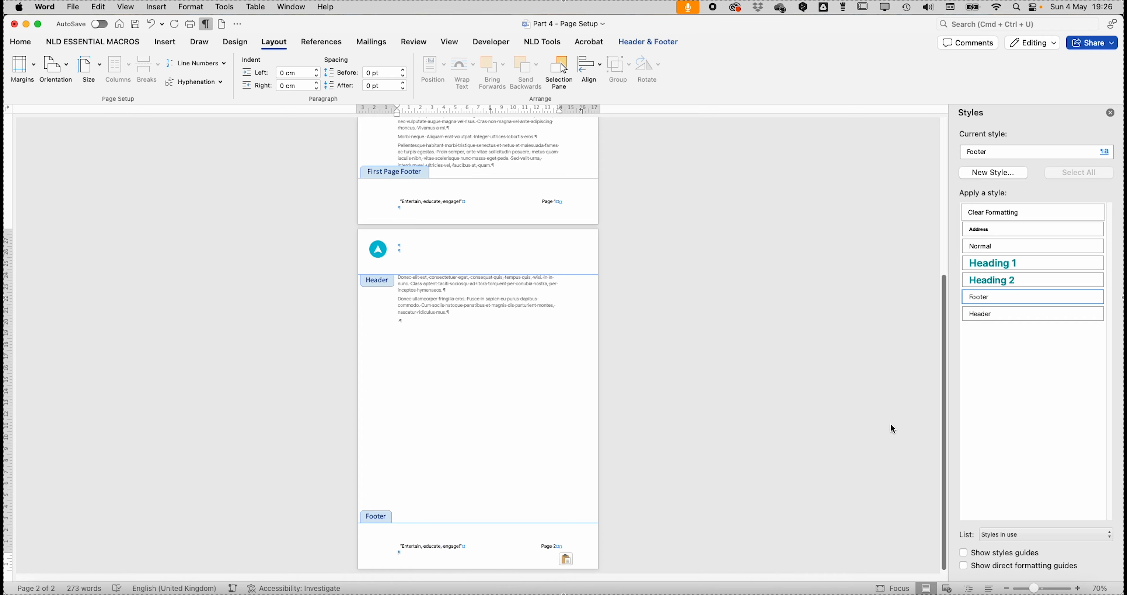
- Close header and footer editing and return to the body text on the first page
{"action": "left_click", "coordinate": [651, 44]}
{"action": "left_click", "coordinate": [585, 70]}
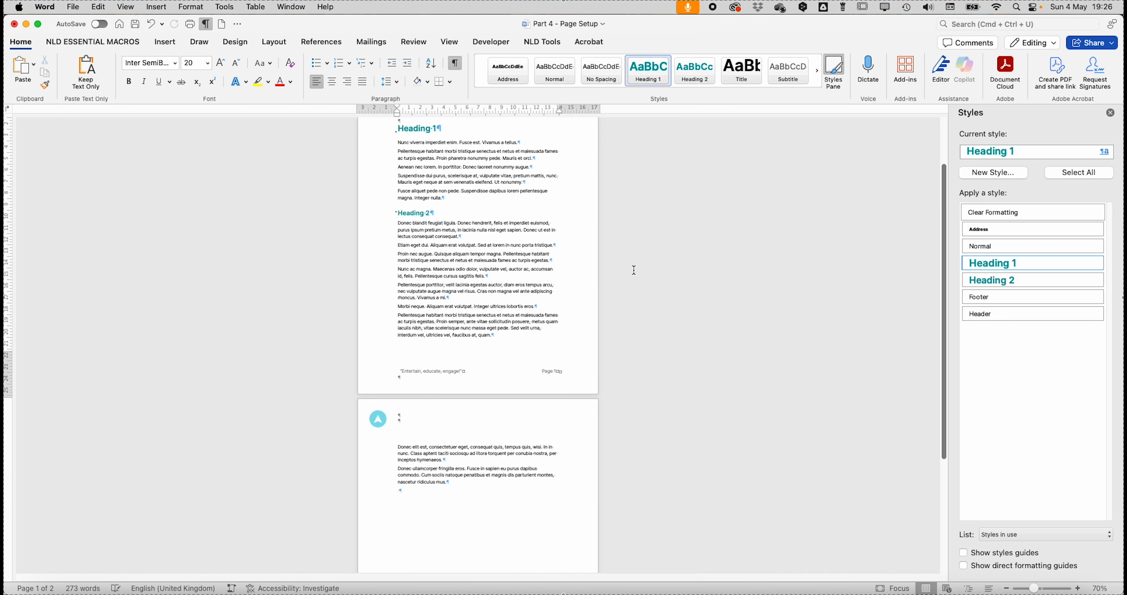
{"action": "scroll", "coordinate": [635, 270], "scroll_direction": "up", "scroll_amount": 3}
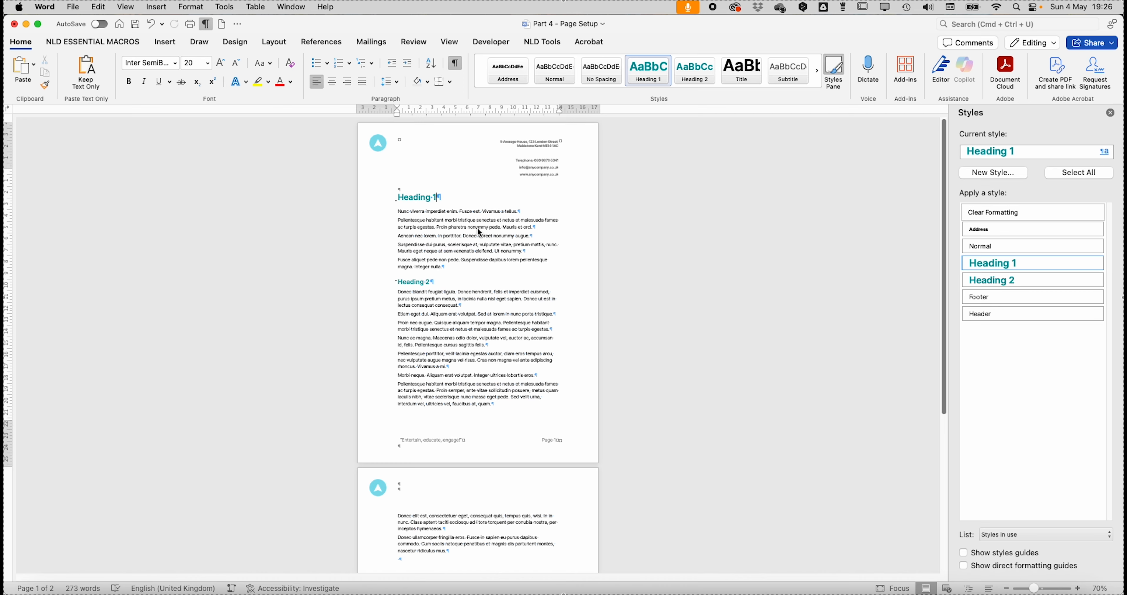
{"action": "left_click", "coordinate": [469, 237]}
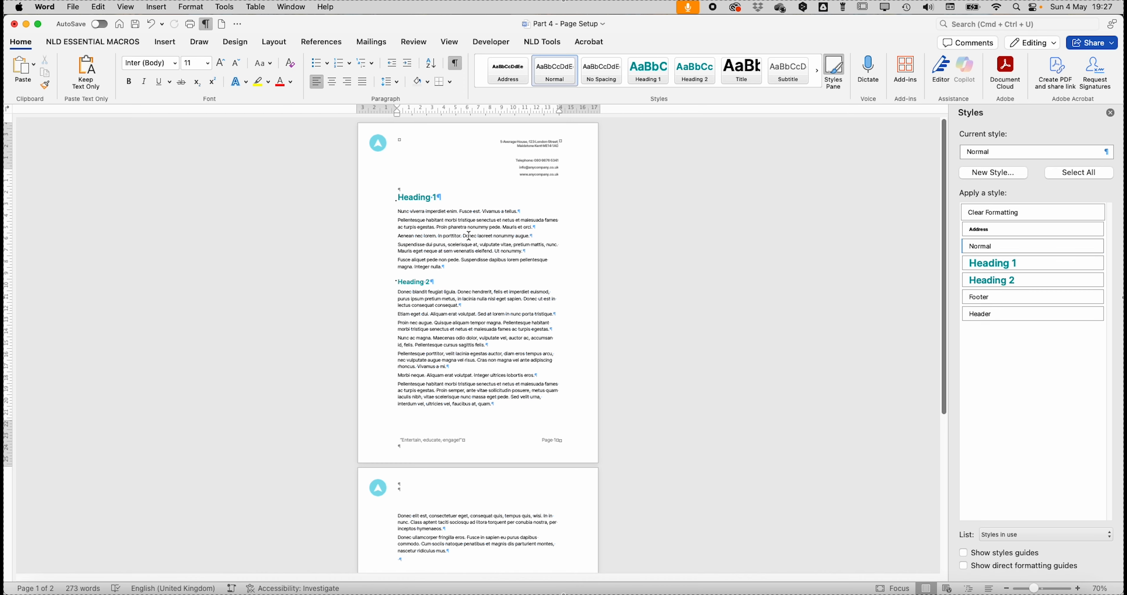